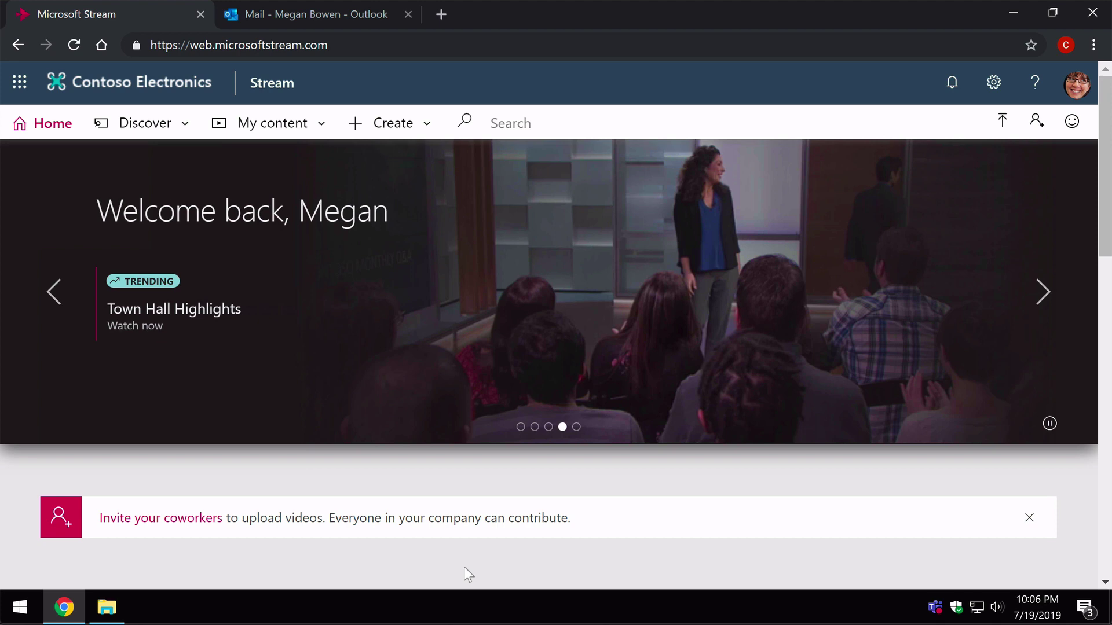
Step: Close the Outlook mail browser tab so only the Stream home page remains
{"action": "left_click", "coordinate": [407, 14]}
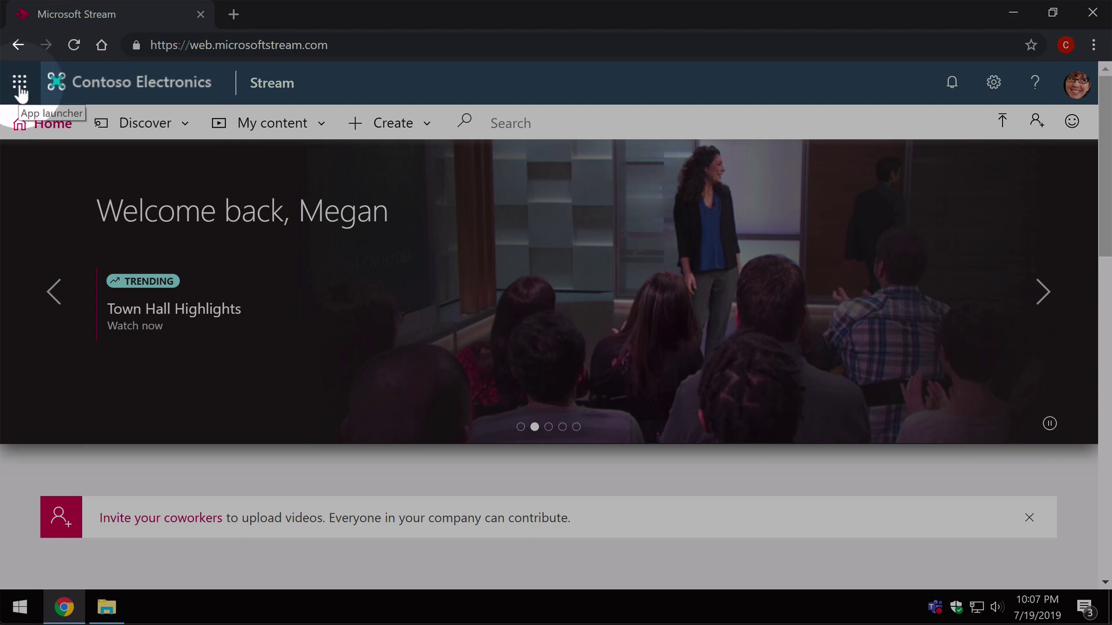
Step: Reopen Microsoft Stream's home page from the Office 365 All apps list
{"action": "left_click", "coordinate": [20, 87]}
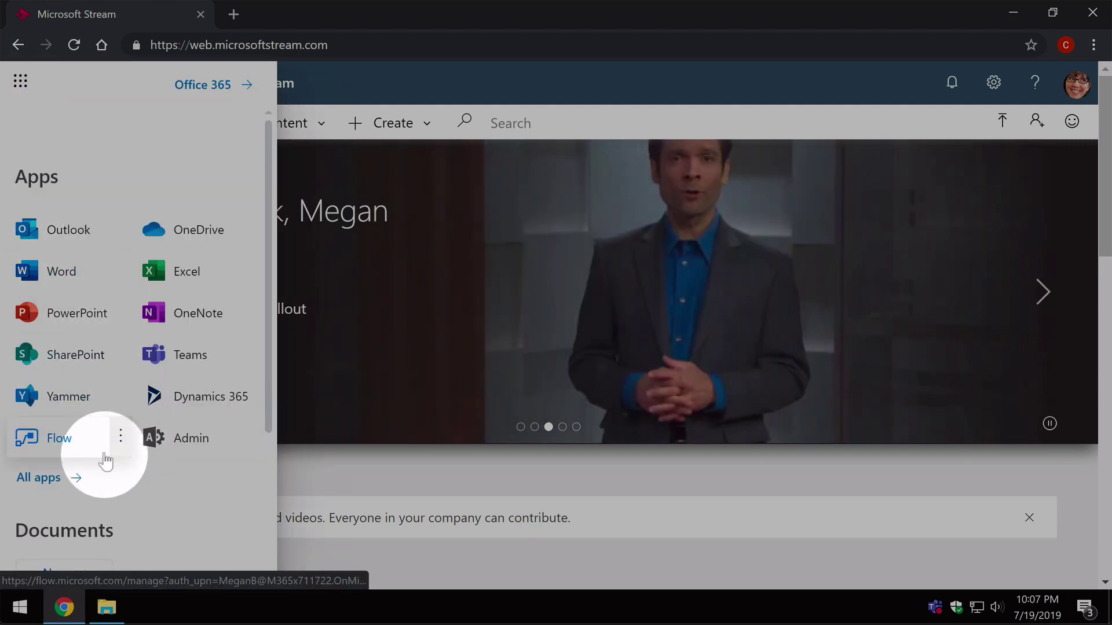
{"action": "left_click", "coordinate": [48, 484]}
{"action": "left_click_drag", "start_coordinate": [261, 218], "coordinate": [260, 399]}
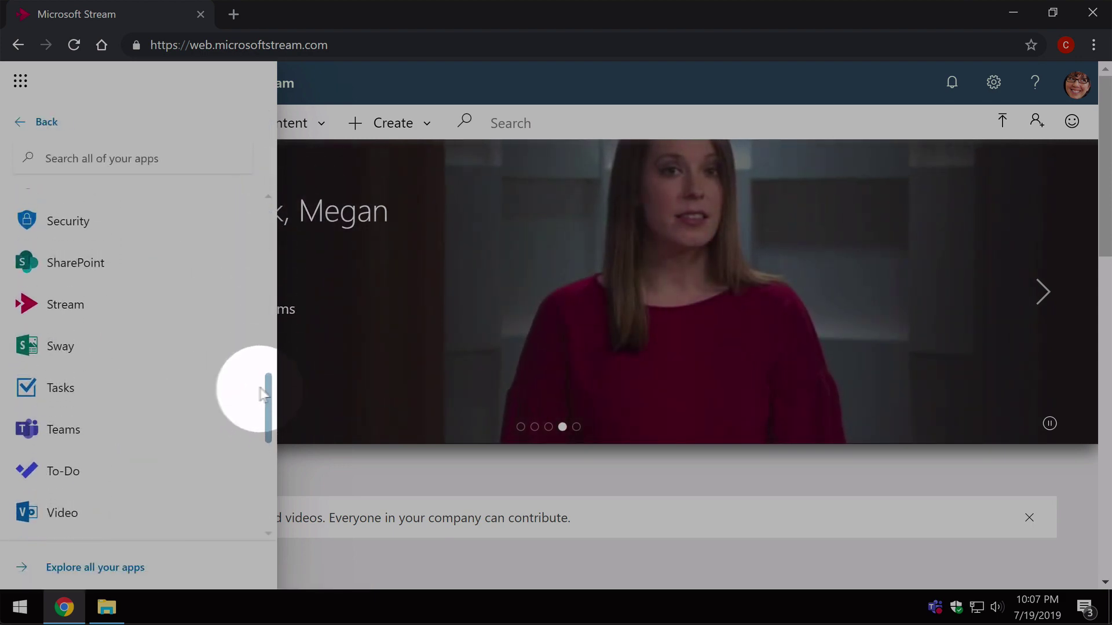
{"action": "left_click", "coordinate": [99, 305]}
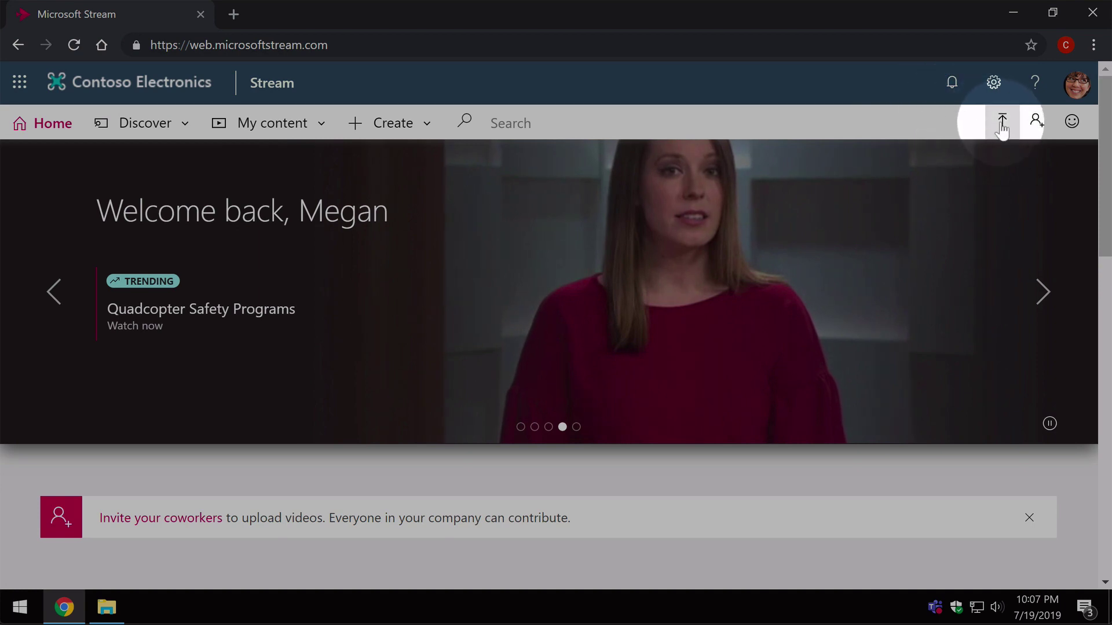
Step: Open Stream's 'Upload a video' page
{"action": "left_click", "coordinate": [1002, 123]}
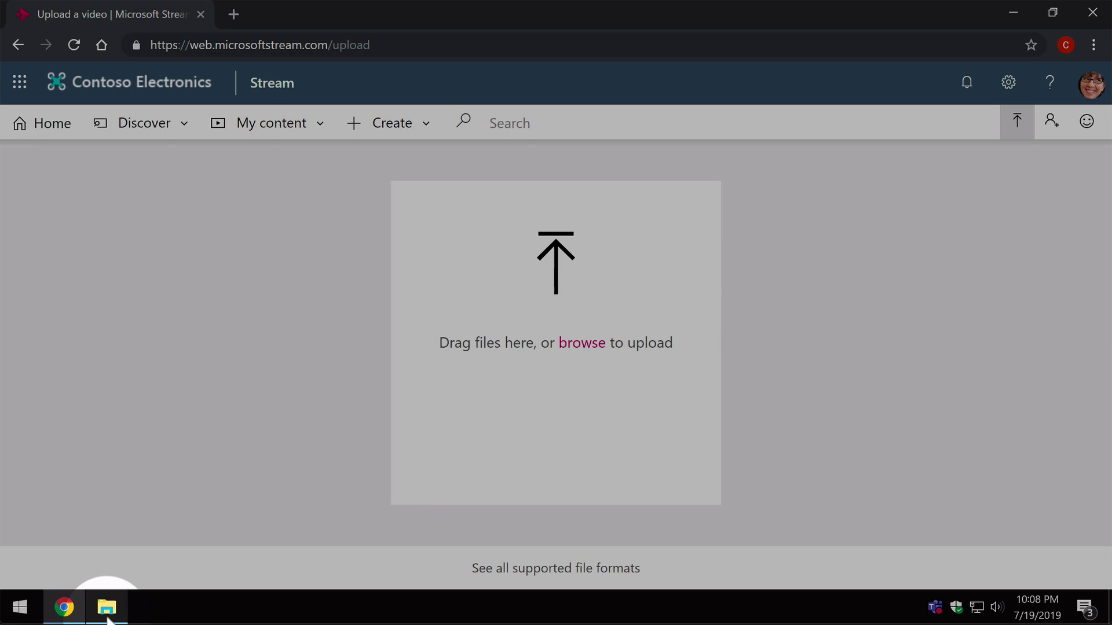
Step: Drag Town Hall Highlights.mp4 from the Explorer Videos folder into Stream's upload drop zone
{"action": "left_click", "coordinate": [106, 610]}
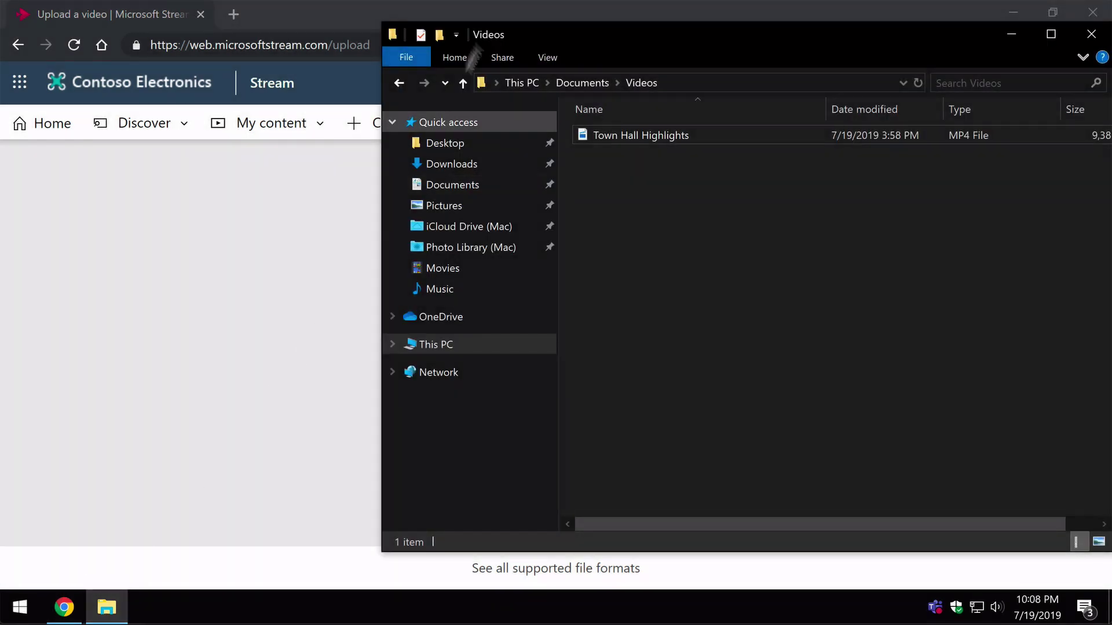
{"action": "left_click_drag", "start_coordinate": [551, 34], "coordinate": [843, 71]}
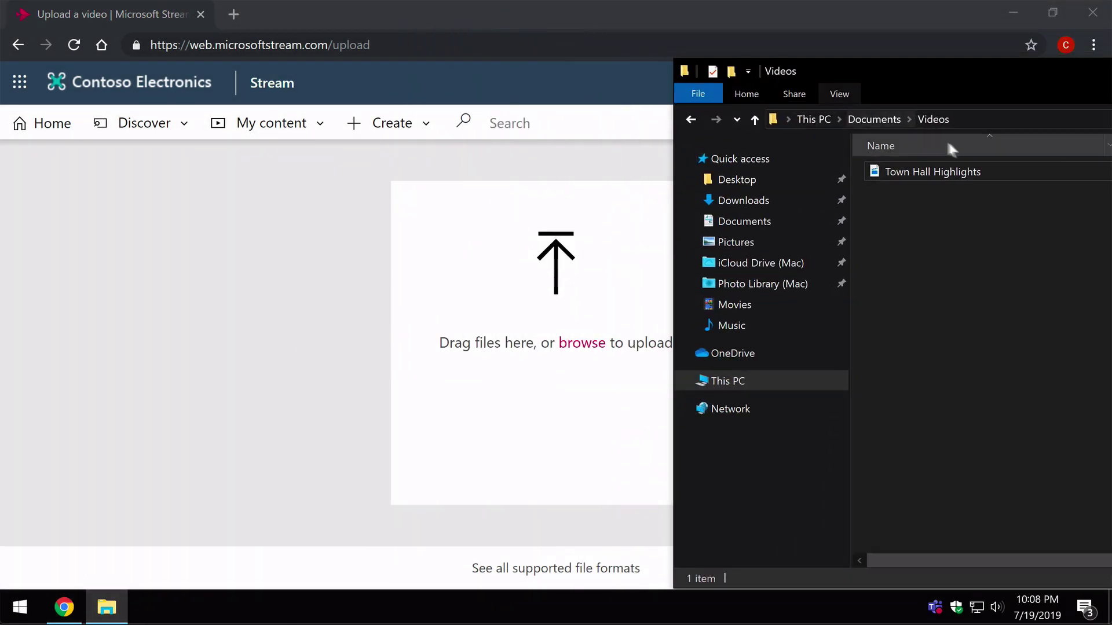
{"action": "left_click", "coordinate": [950, 173]}
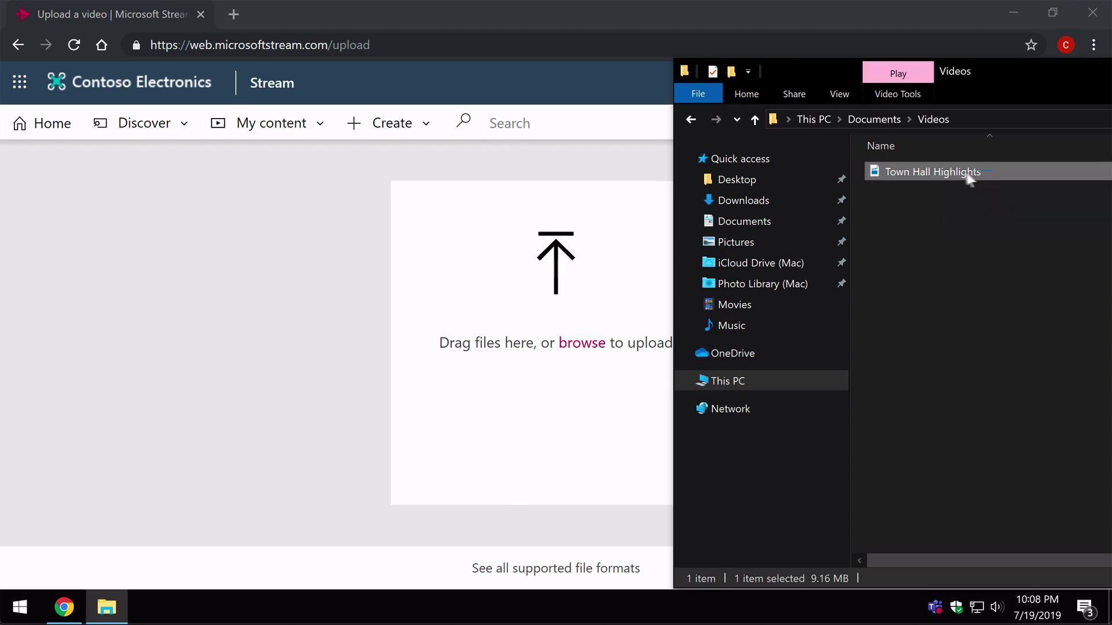
{"action": "left_click_drag", "start_coordinate": [952, 180], "coordinate": [501, 290]}
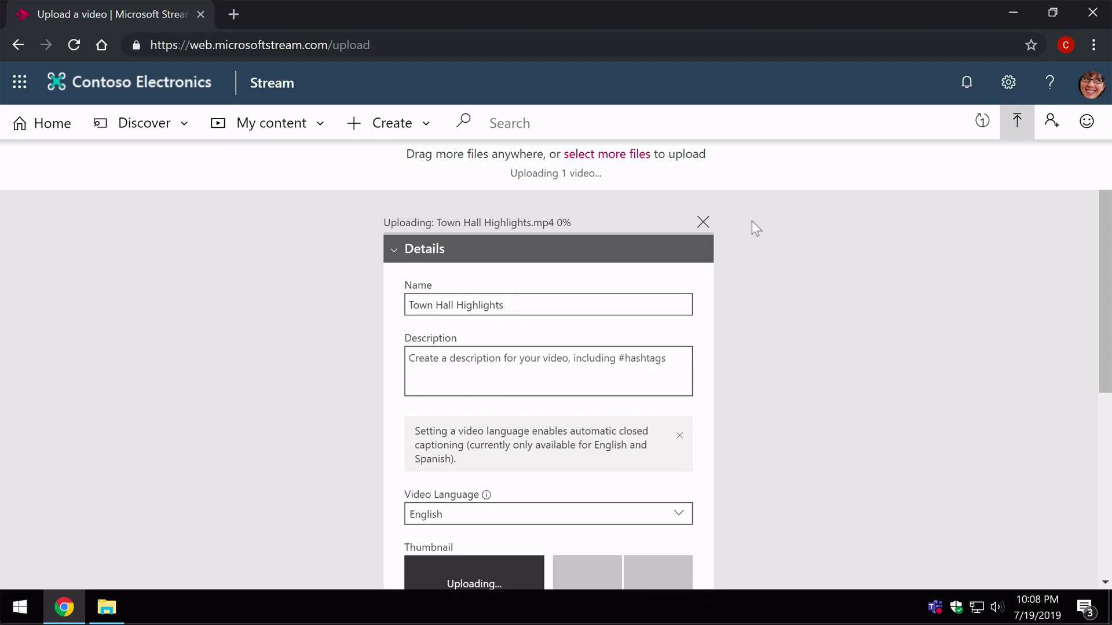
Step: Cancel the first upload and re-upload Town Hall Highlights.mp4 from Documents > Videos
{"action": "left_click", "coordinate": [702, 222]}
{"action": "left_click", "coordinate": [590, 356]}
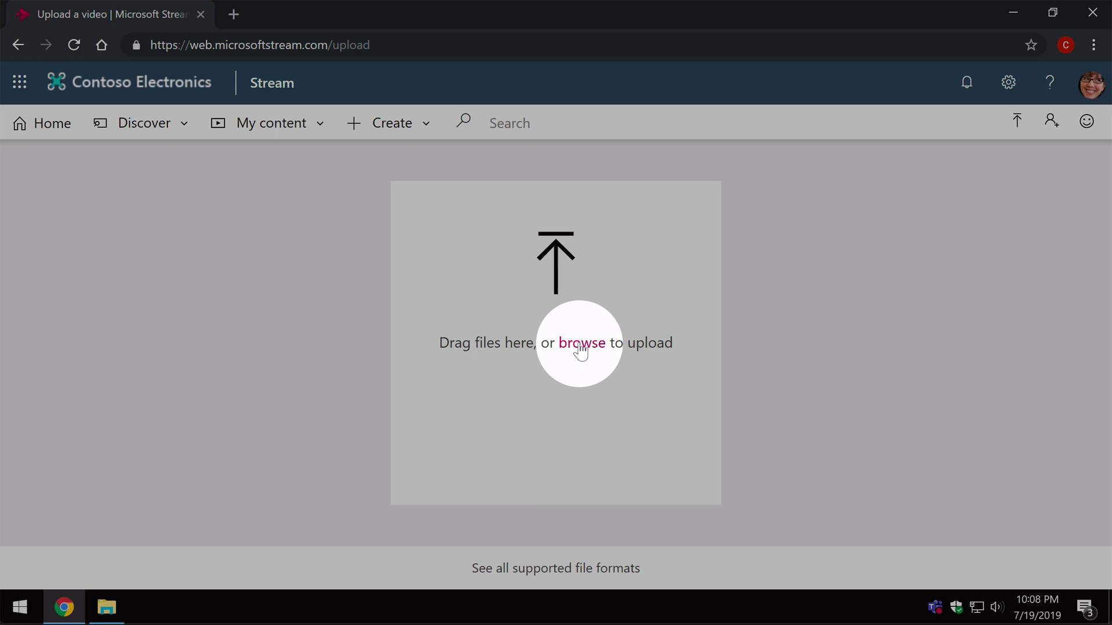
{"action": "left_click", "coordinate": [579, 346]}
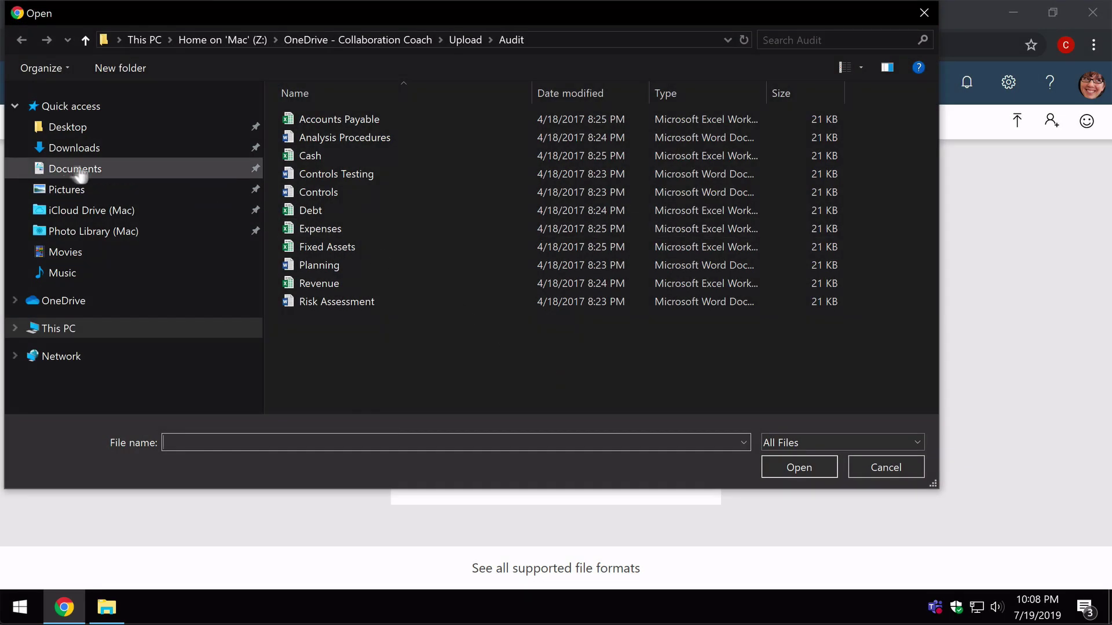
{"action": "left_click", "coordinate": [75, 148]}
{"action": "left_click", "coordinate": [78, 169]}
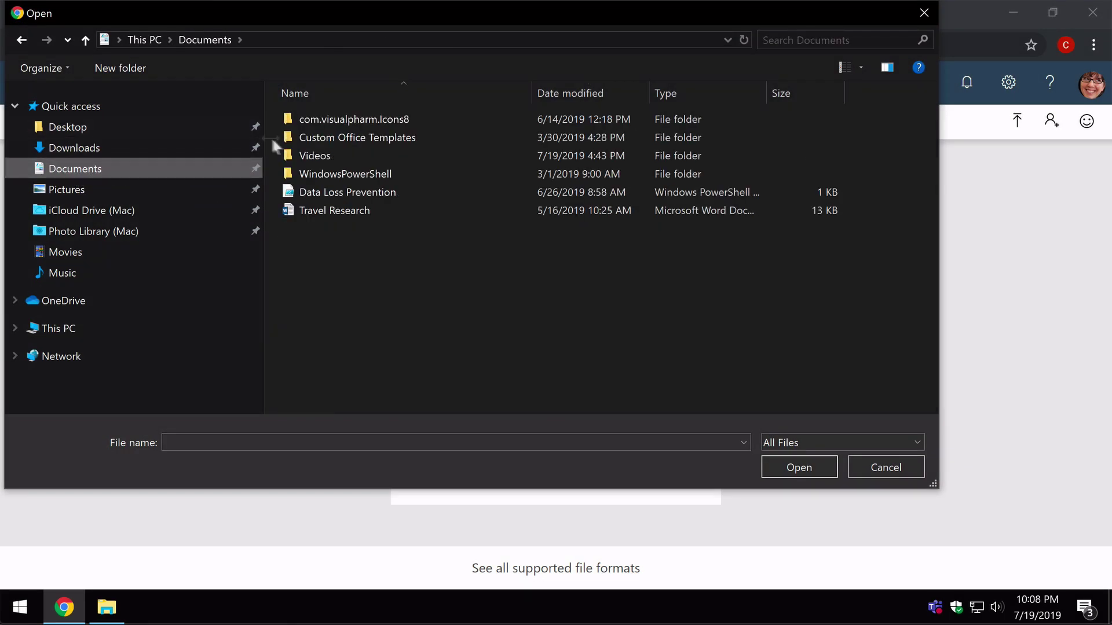
{"action": "double_click", "coordinate": [311, 155]}
{"action": "left_click", "coordinate": [394, 118]}
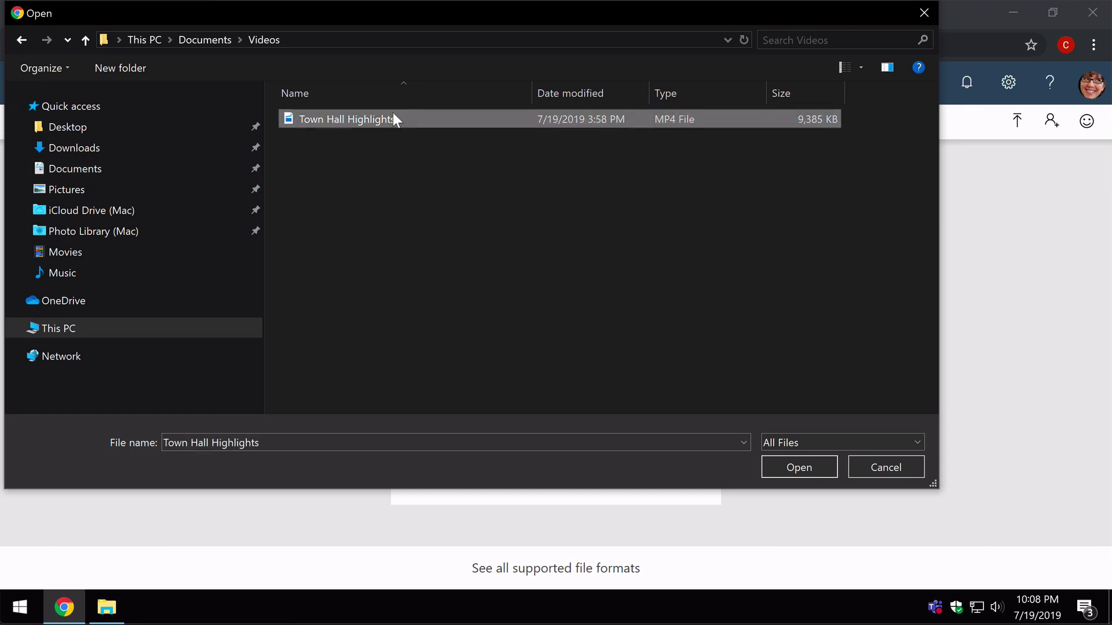
{"action": "left_click", "coordinate": [823, 463]}
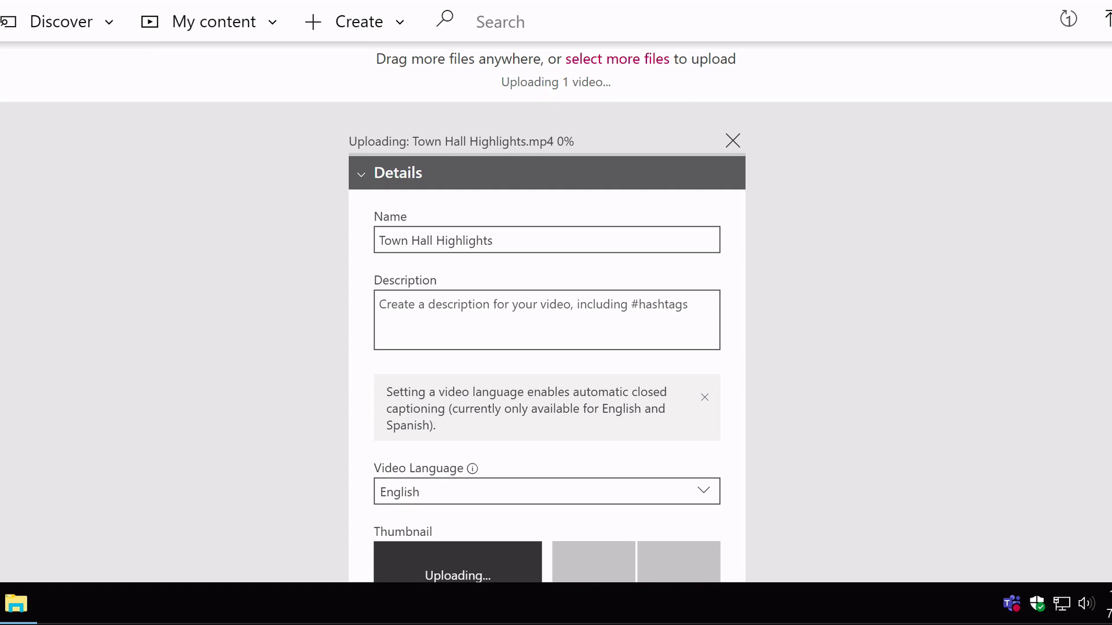
Step: Enter the description 'The latest town hall with keynote from the leadership' with #townhall on a new line
{"action": "scroll", "coordinate": [546, 347], "scroll_direction": "down", "scroll_amount": 1}
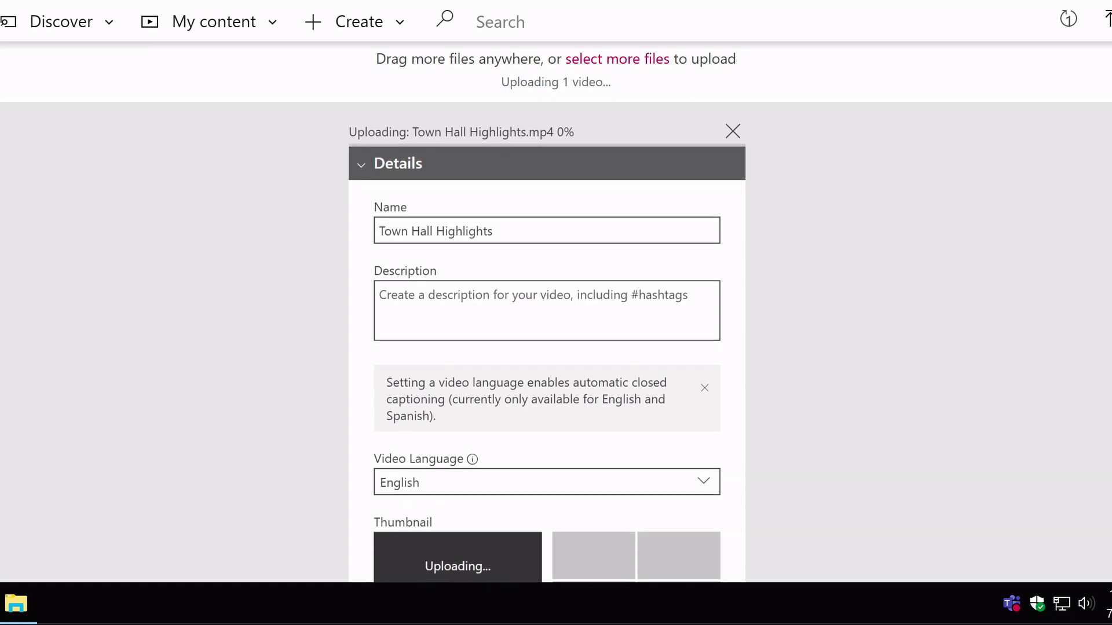
{"action": "left_click", "coordinate": [538, 212]}
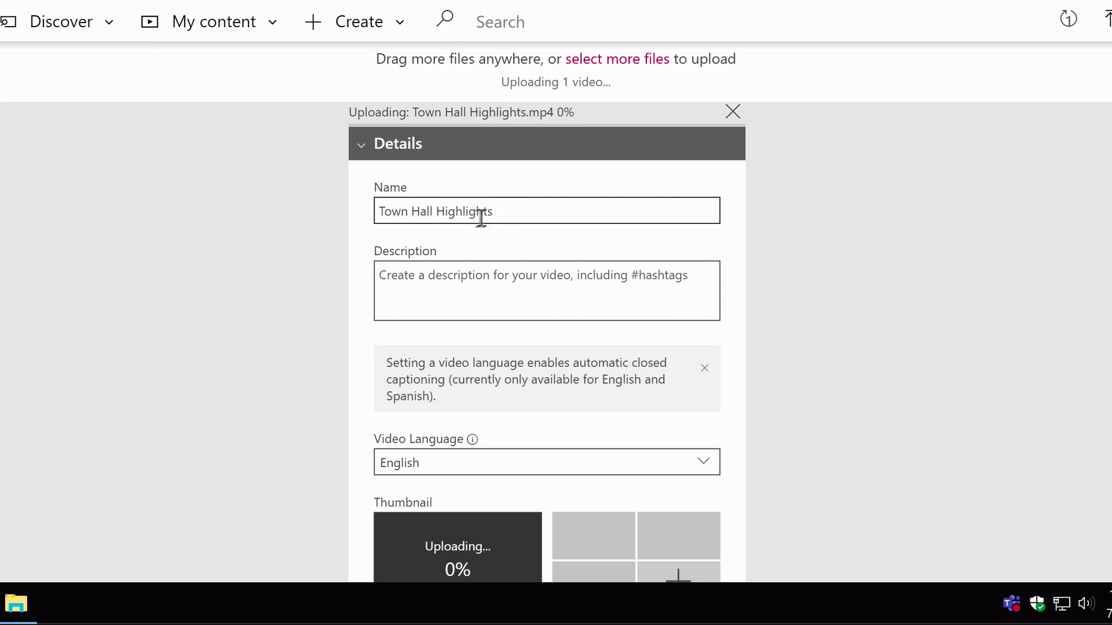
{"action": "left_click", "coordinate": [511, 289]}
{"action": "type", "text": "The lates"}
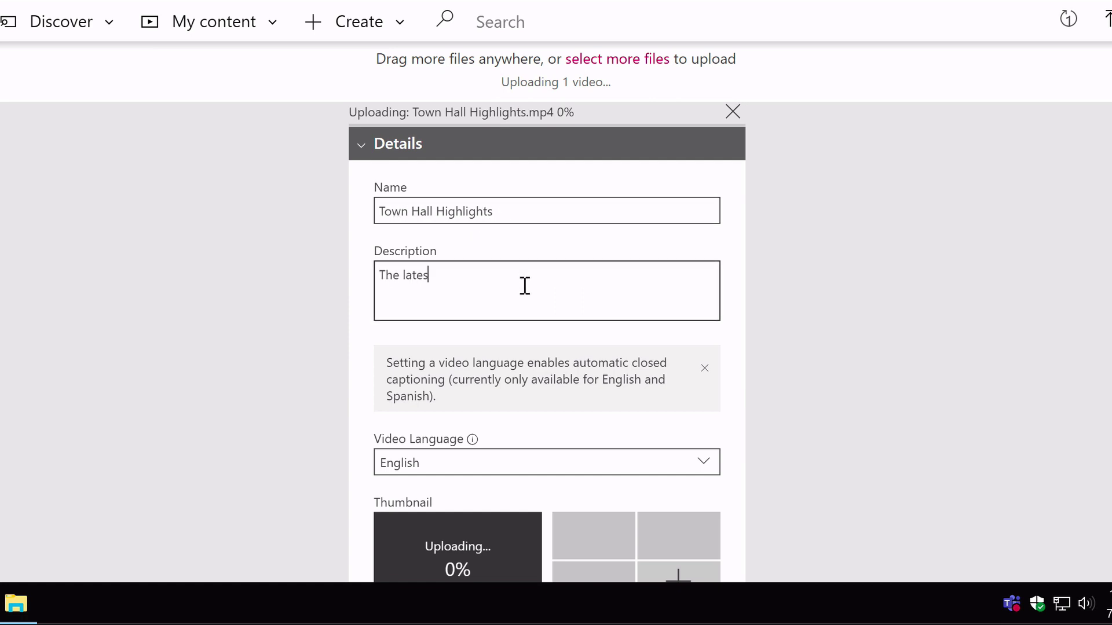
{"action": "type", "text": "t town hall with keynote from the leadership"}
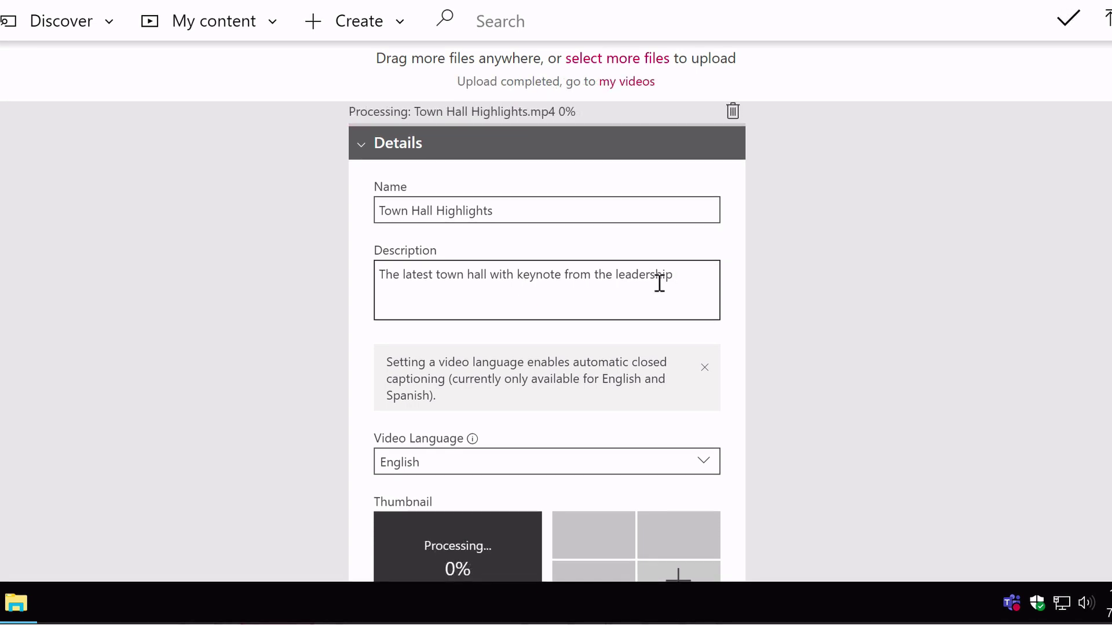
{"action": "key", "text": "Return"}
{"action": "type", "text": "#townhall"}
{"action": "scroll", "coordinate": [828, 353], "scroll_direction": "down", "scroll_amount": 1}
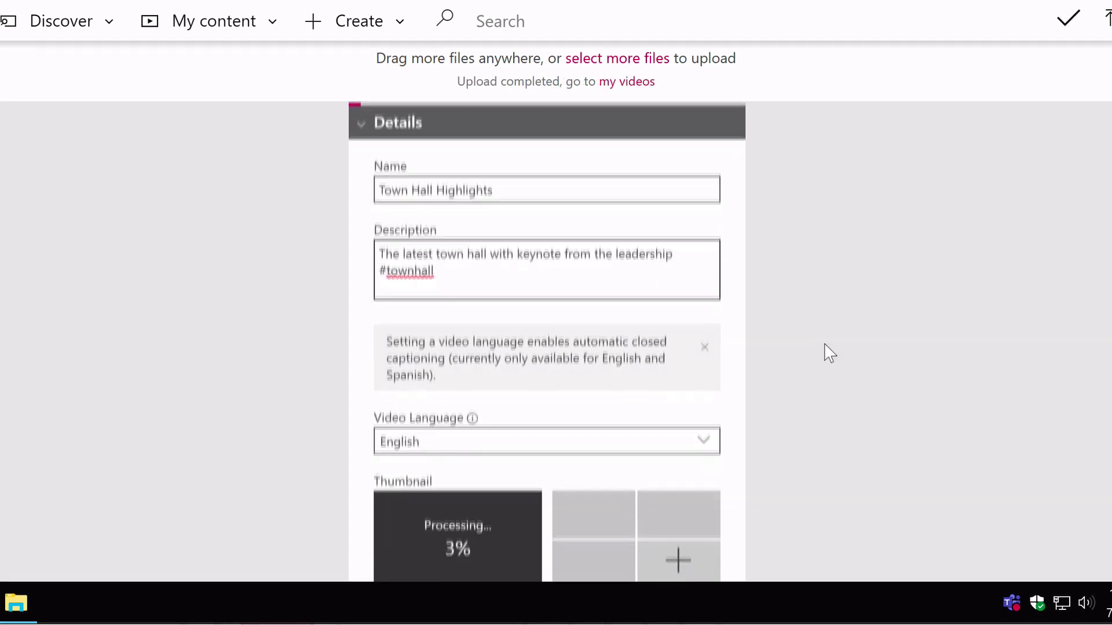
{"action": "scroll", "coordinate": [828, 353], "scroll_direction": "down", "scroll_amount": 2}
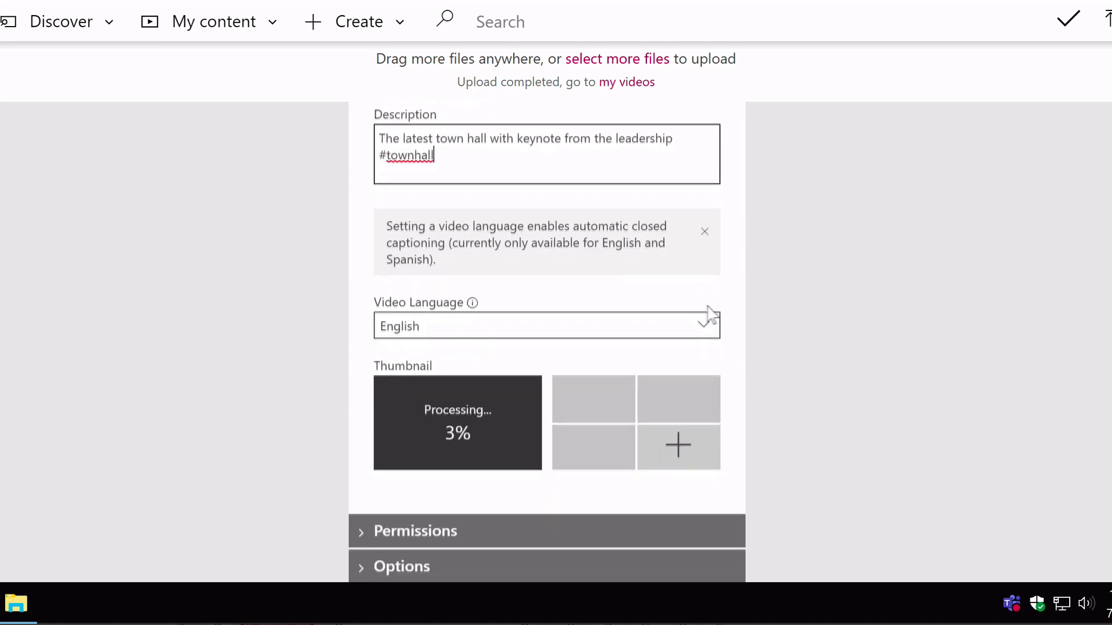
{"action": "left_click", "coordinate": [702, 317]}
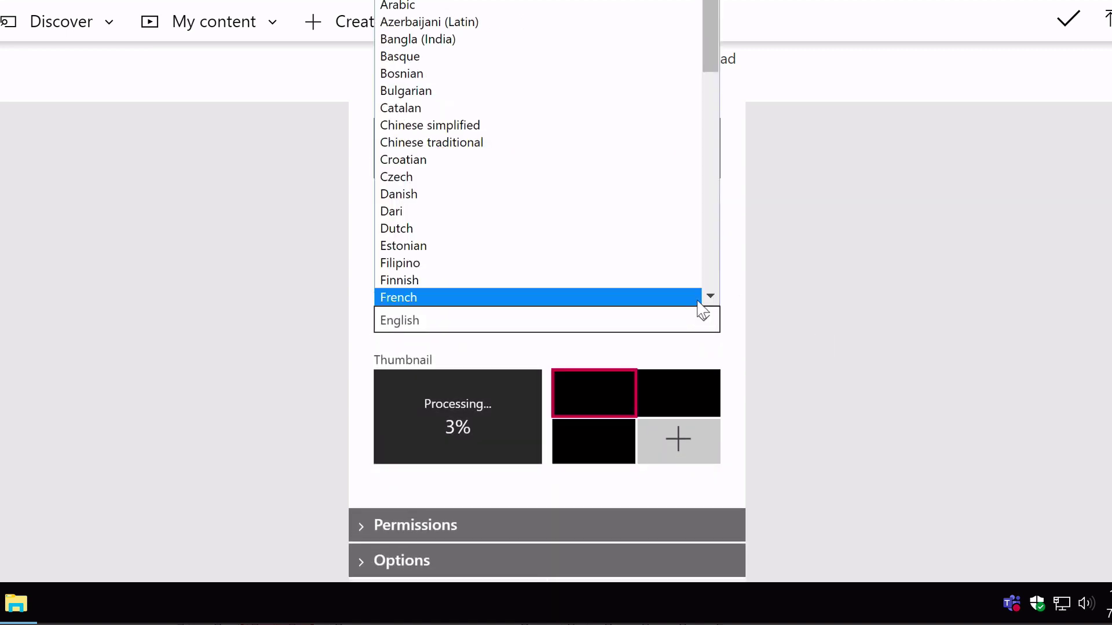
{"action": "left_click", "coordinate": [841, 234]}
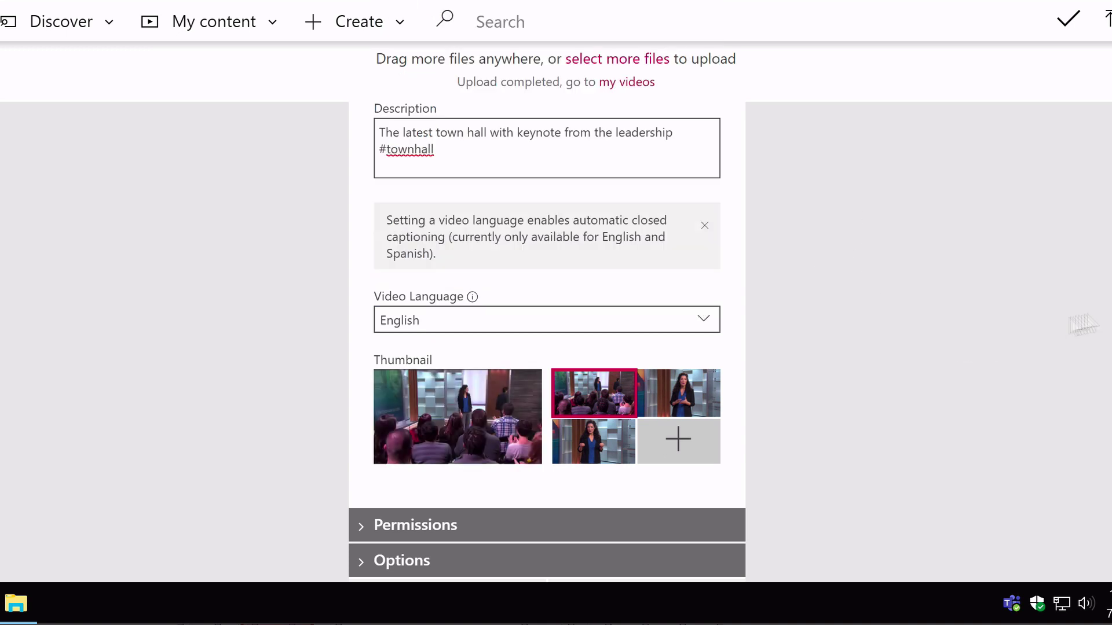
{"action": "scroll", "coordinate": [502, 293], "scroll_direction": "down", "scroll_amount": 1}
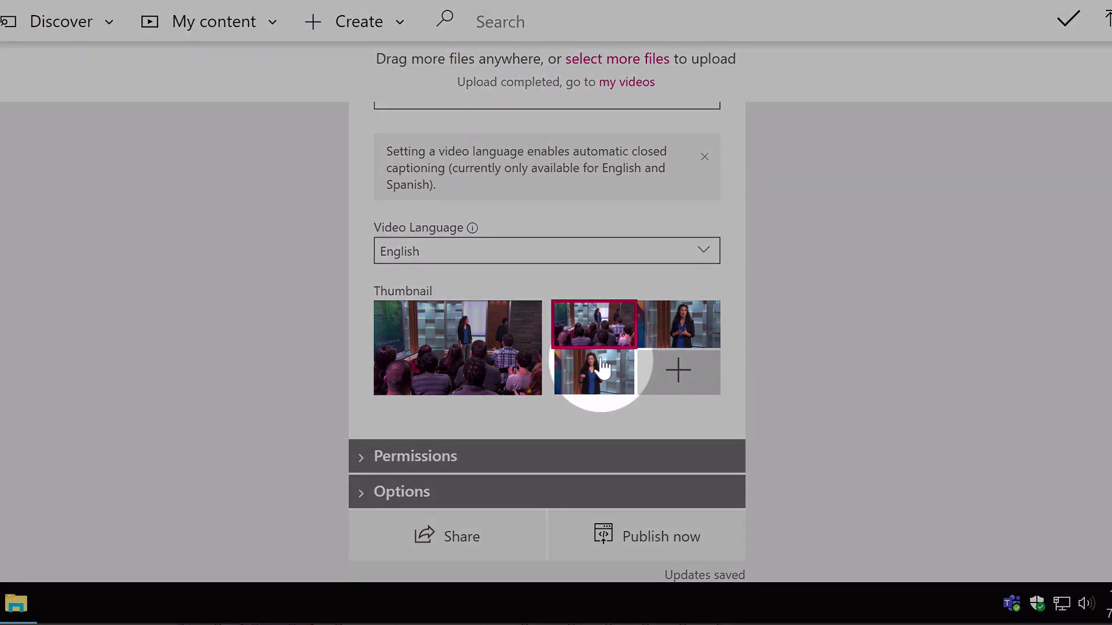
{"action": "left_click", "coordinate": [681, 369]}
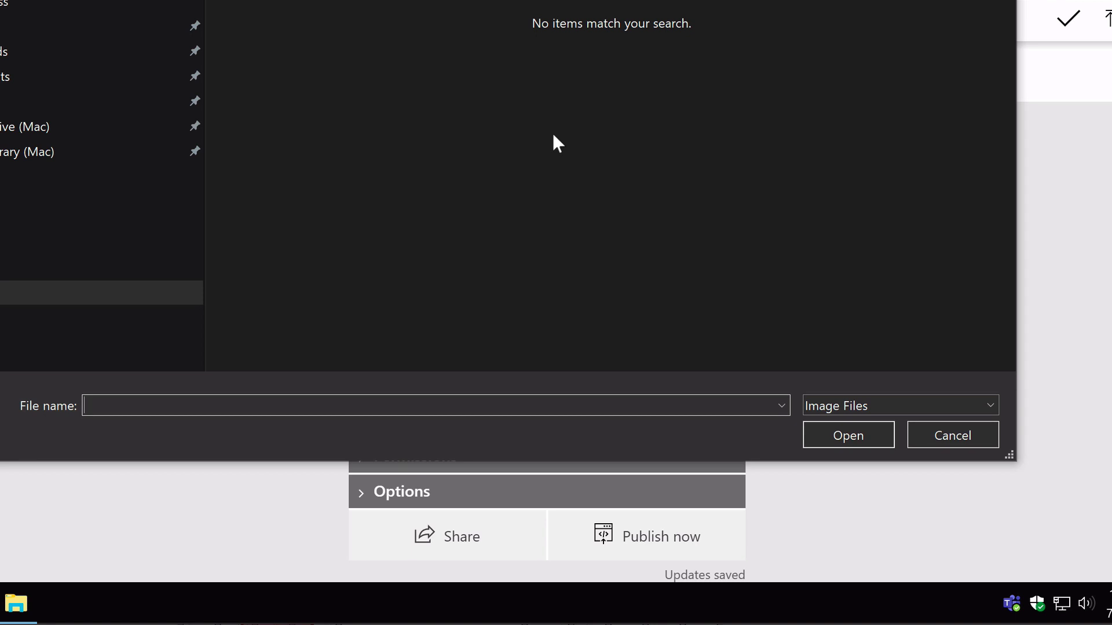
{"action": "left_click", "coordinate": [945, 440]}
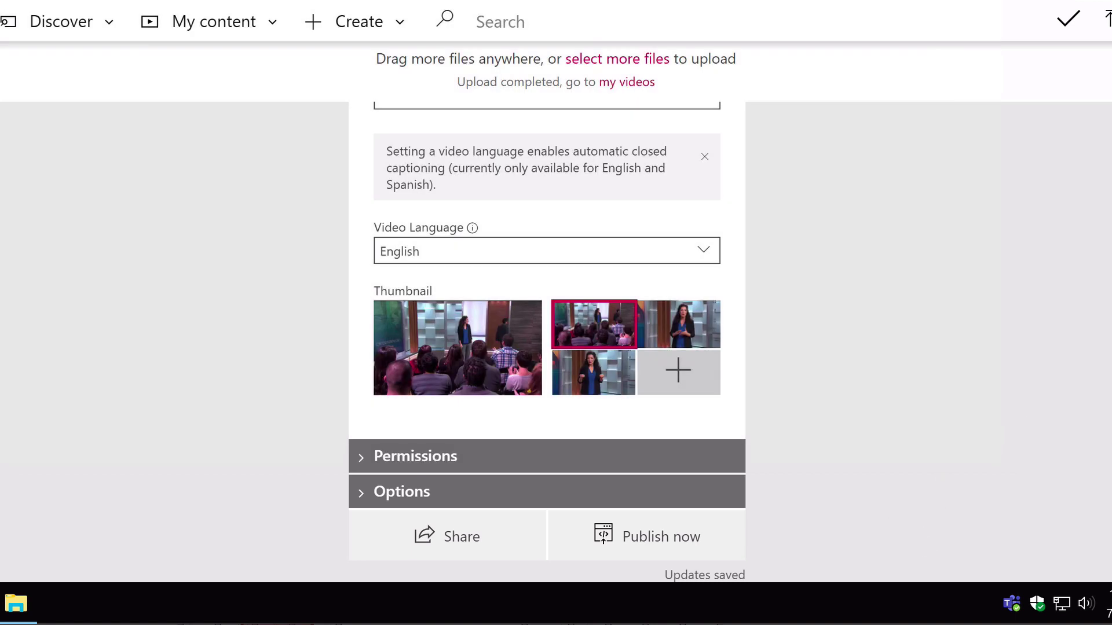
{"action": "scroll", "coordinate": [468, 165], "scroll_direction": "down", "scroll_amount": 3}
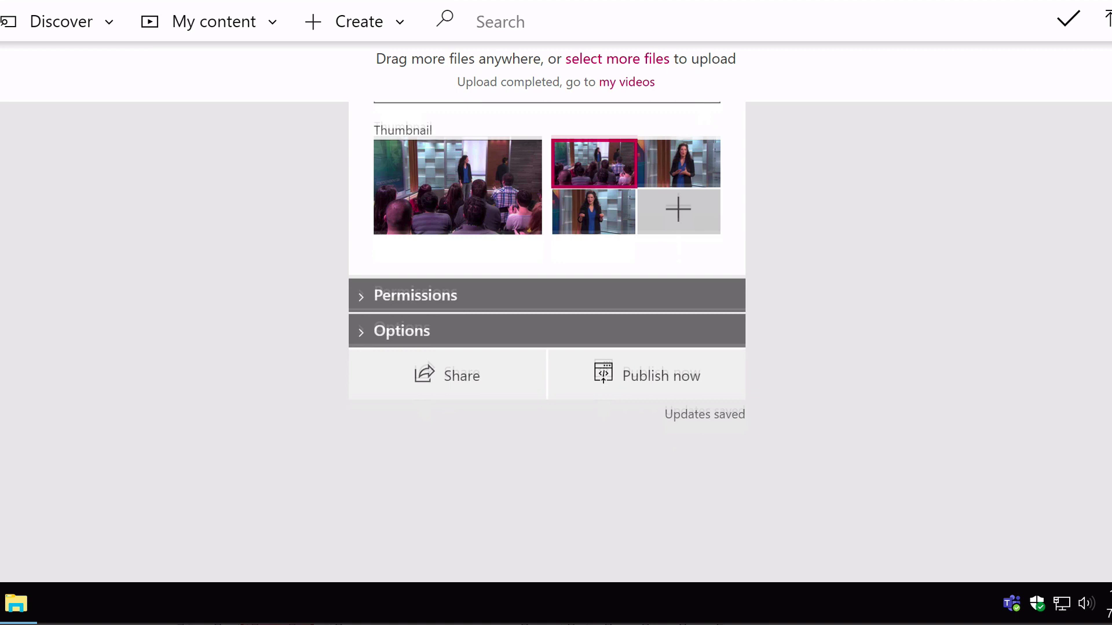
Step: Expand Permissions and add the Sales and Marketing group from My groups as viewers
{"action": "left_click", "coordinate": [360, 293]}
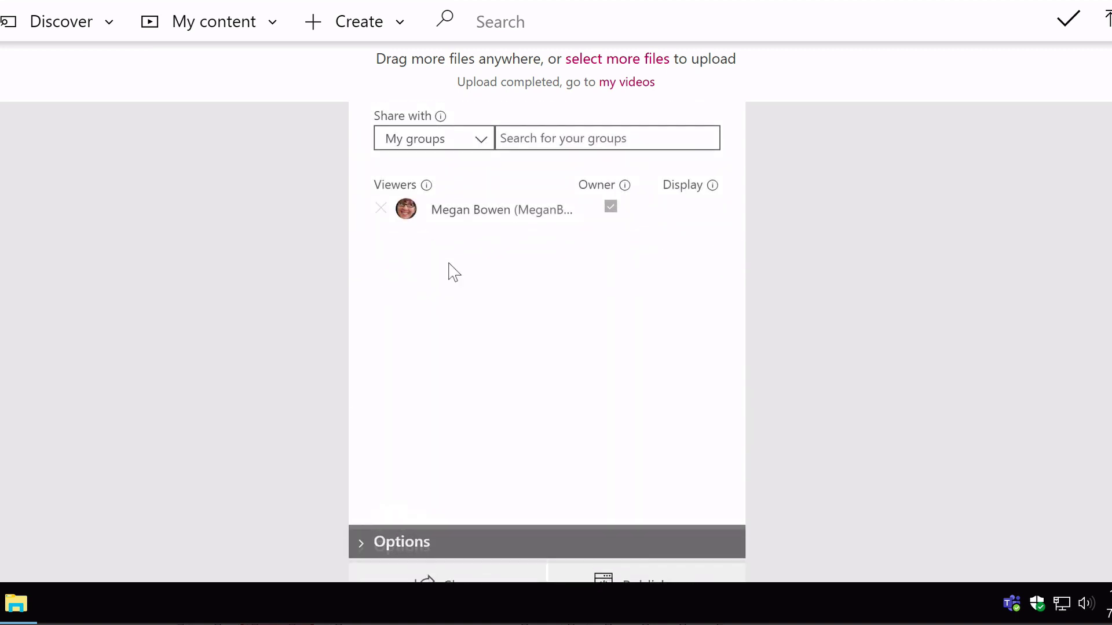
{"action": "scroll", "coordinate": [548, 231], "scroll_direction": "up", "scroll_amount": 2}
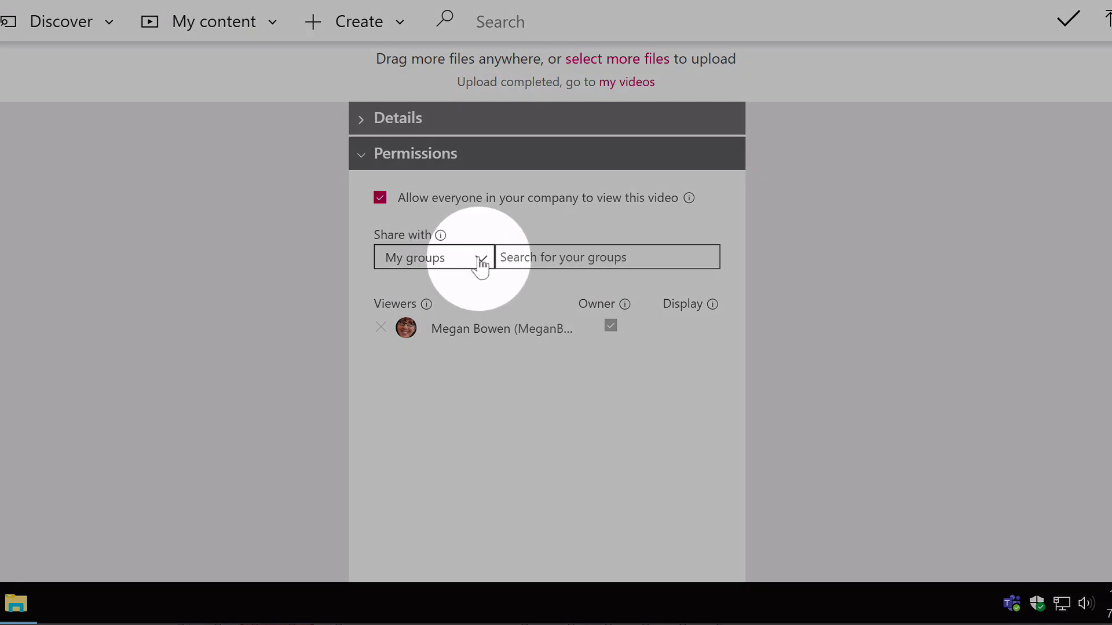
{"action": "left_click", "coordinate": [480, 260]}
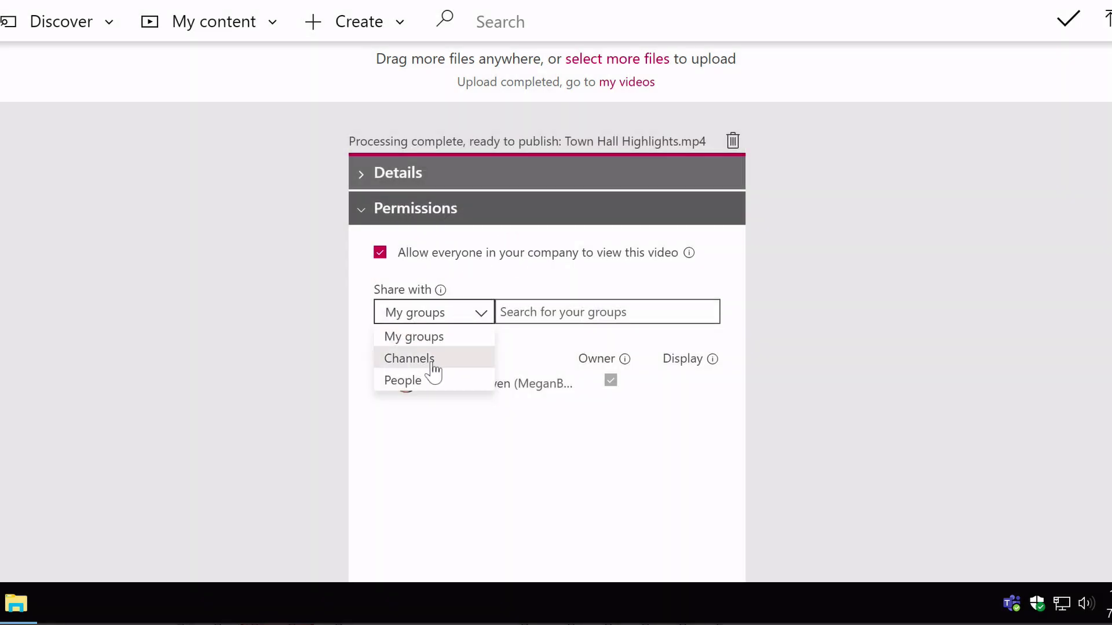
{"action": "left_click", "coordinate": [444, 318]}
{"action": "left_click", "coordinate": [557, 313]}
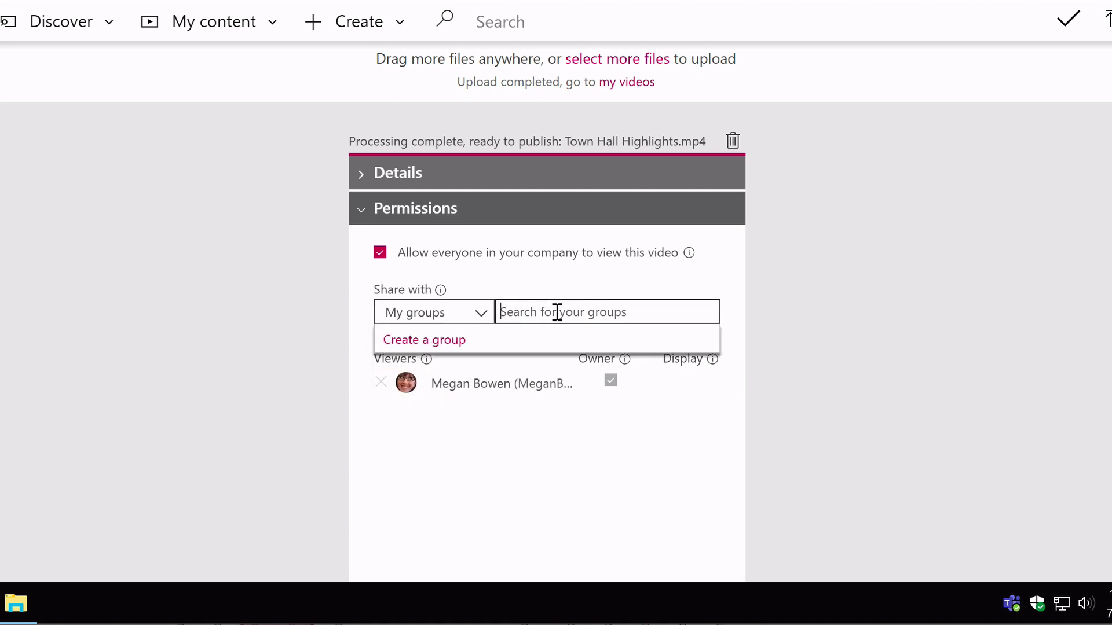
{"action": "type", "text": "sales"}
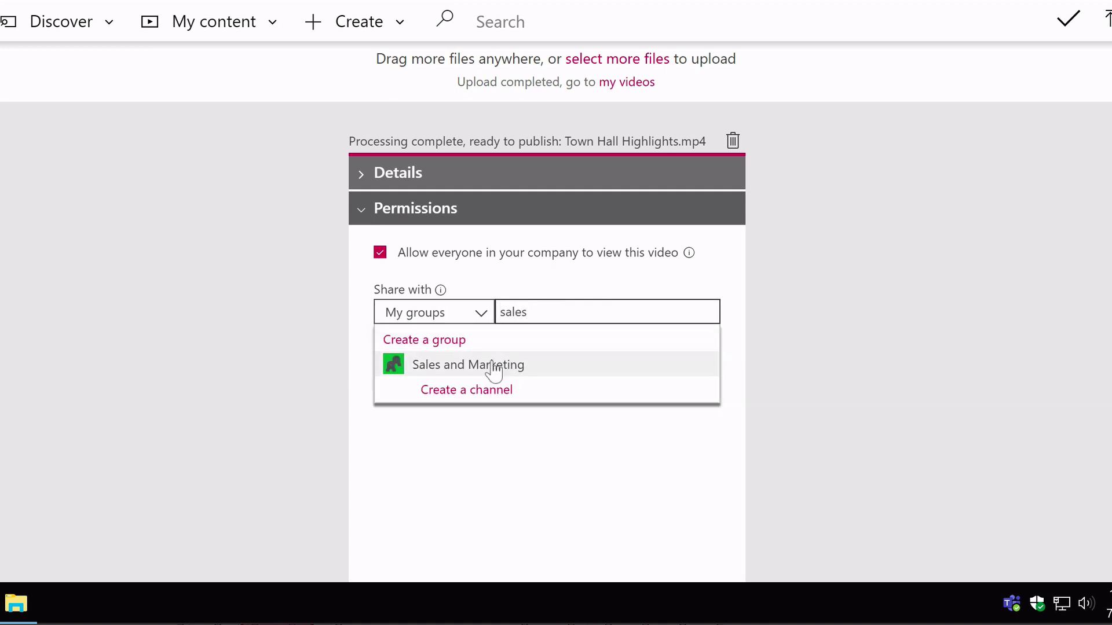
{"action": "left_click", "coordinate": [531, 366]}
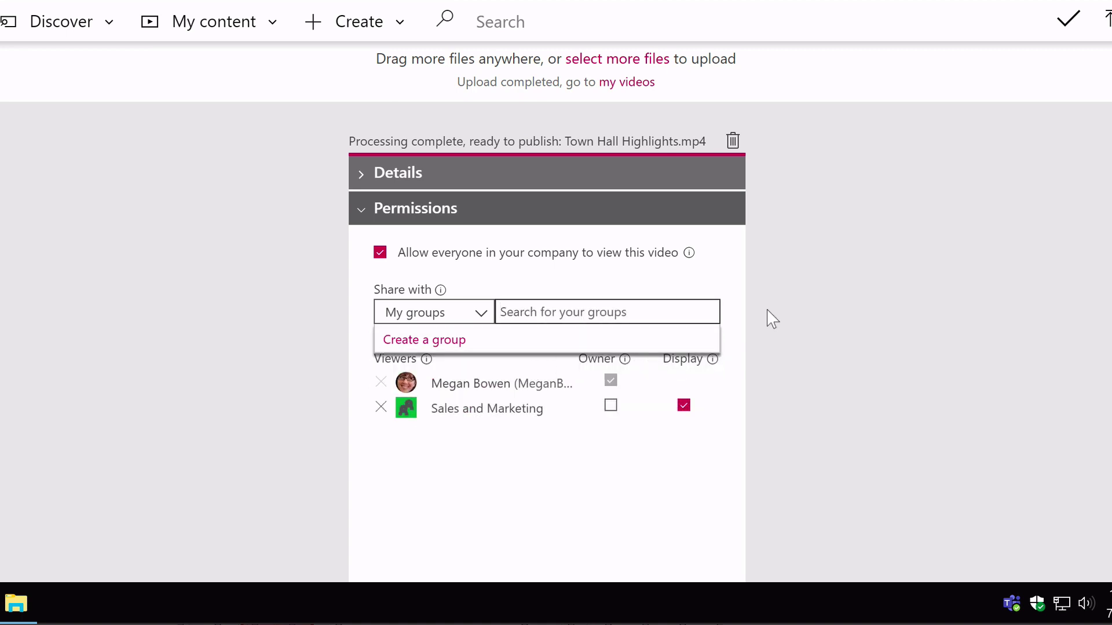
{"action": "left_click", "coordinate": [802, 330]}
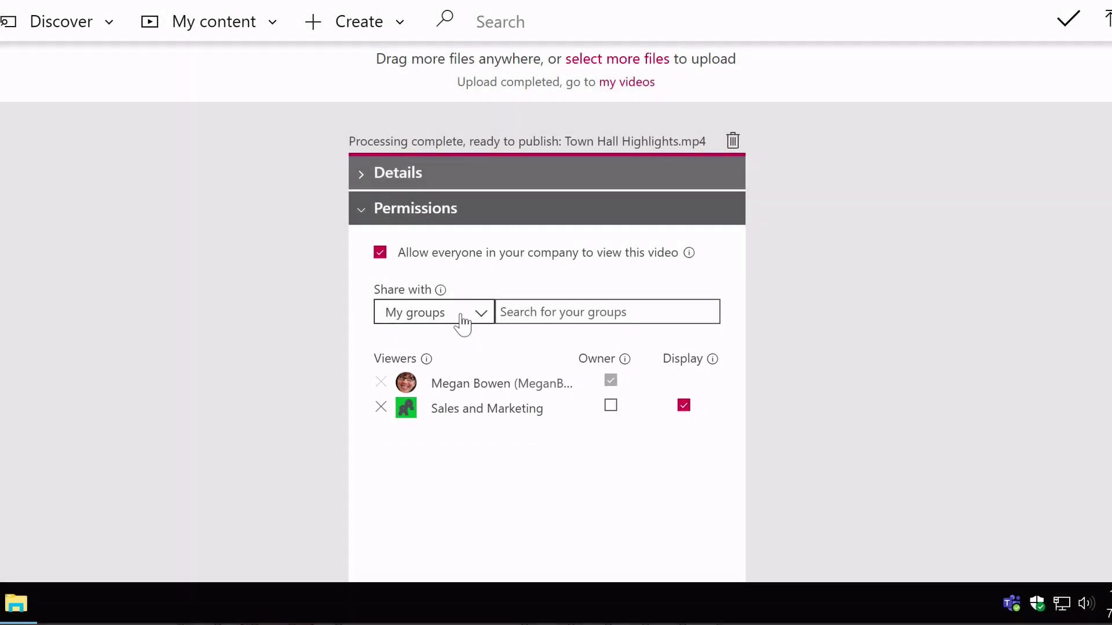
Step: Switch Share with to Channels and add the Products channel as a viewer
{"action": "left_click", "coordinate": [457, 317]}
{"action": "left_click", "coordinate": [408, 359]}
{"action": "left_click", "coordinate": [596, 311]}
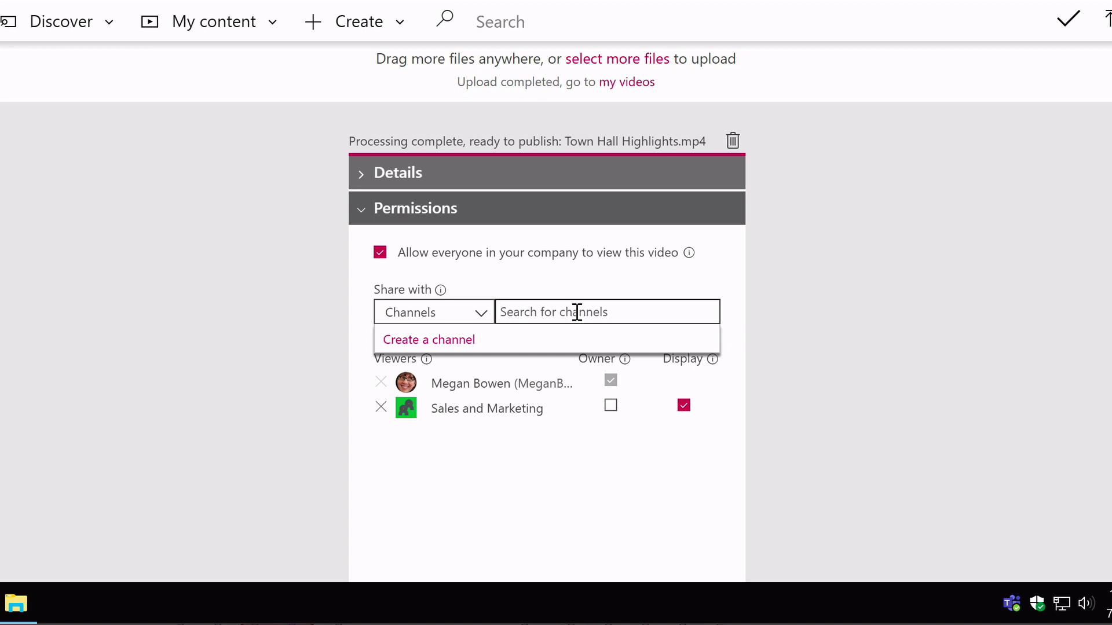
{"action": "type", "text": "products"}
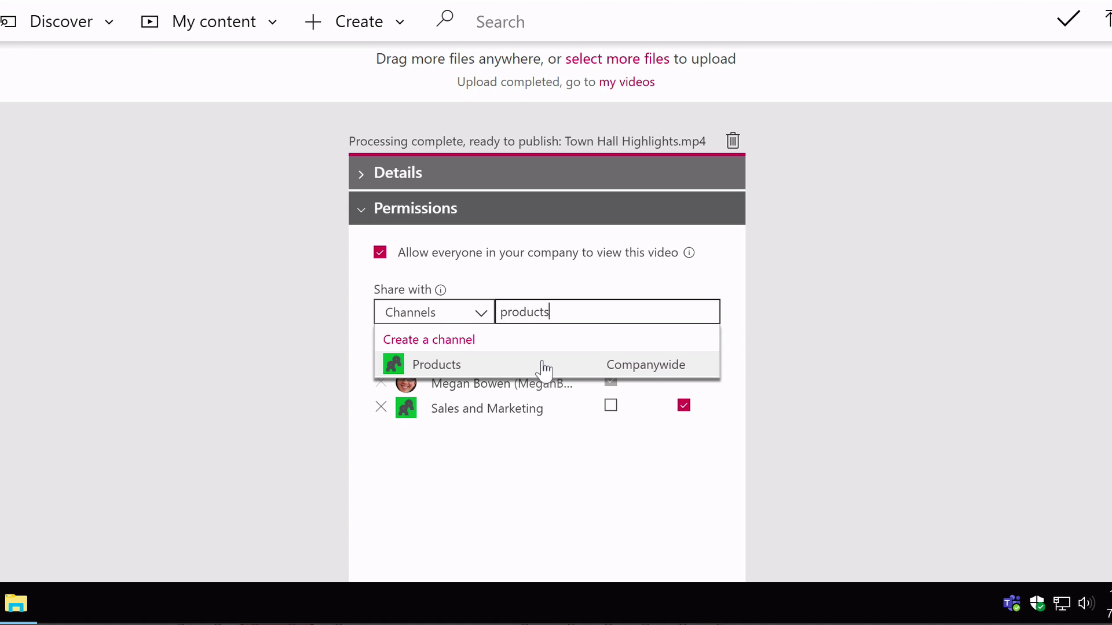
{"action": "left_click", "coordinate": [544, 365]}
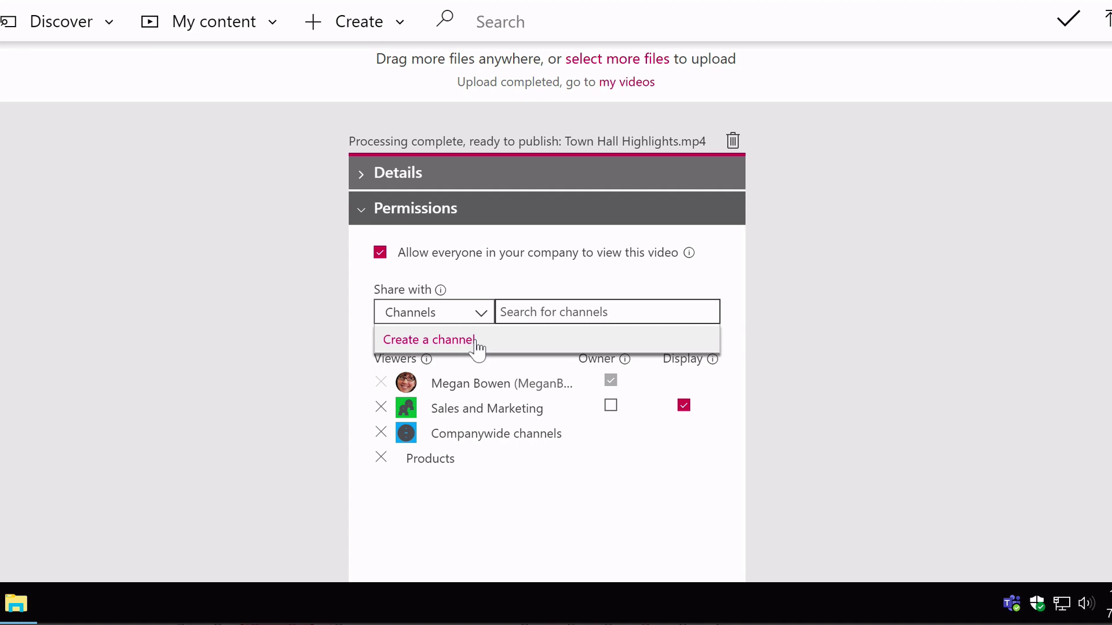
Step: Switch Share with to People and add a suggested colleague as a viewer
{"action": "left_click", "coordinate": [479, 315]}
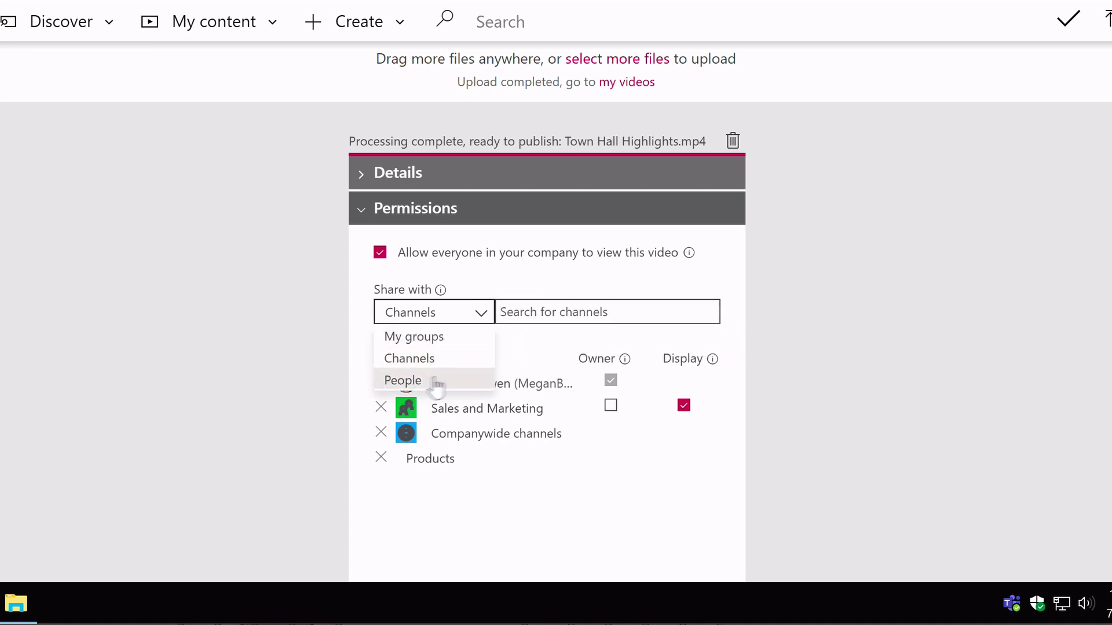
{"action": "left_click", "coordinate": [427, 383]}
{"action": "left_click", "coordinate": [546, 311]}
{"action": "type", "text": "adele"}
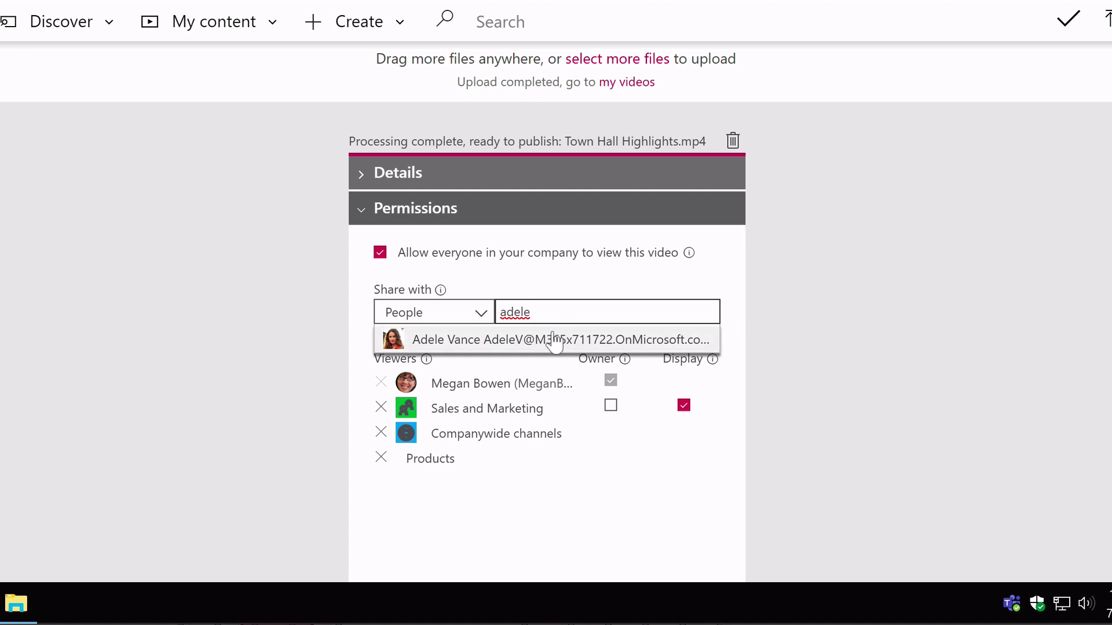
{"action": "left_click", "coordinate": [556, 341]}
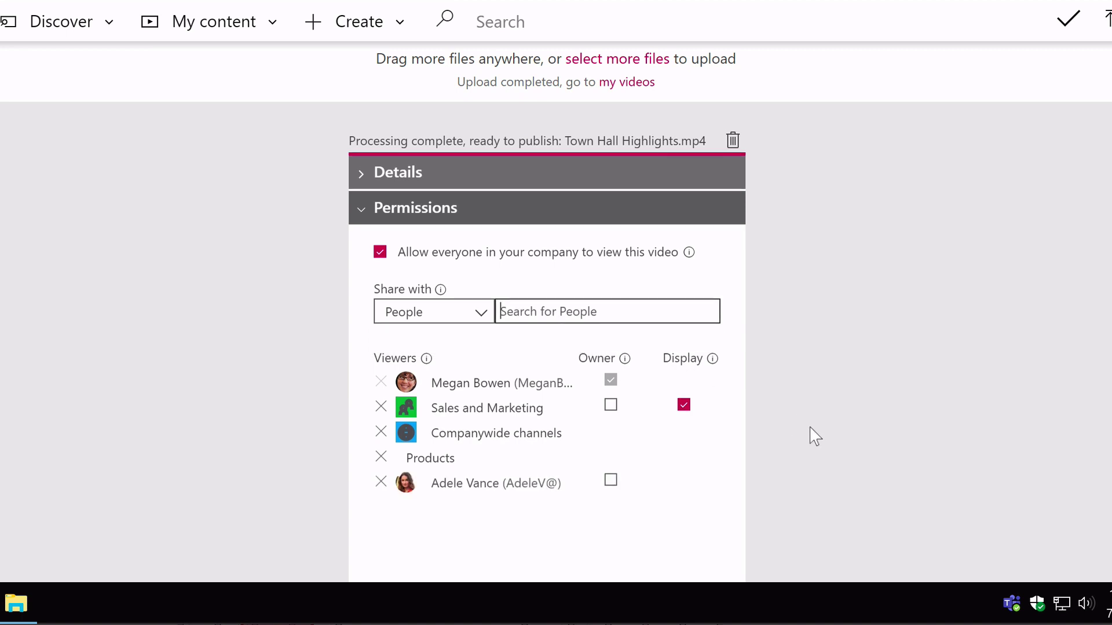
Step: Turn off 'Allow everyone in your company to view this video', confirm, then re-enable it
{"action": "scroll", "coordinate": [815, 436], "scroll_direction": "down", "scroll_amount": 1}
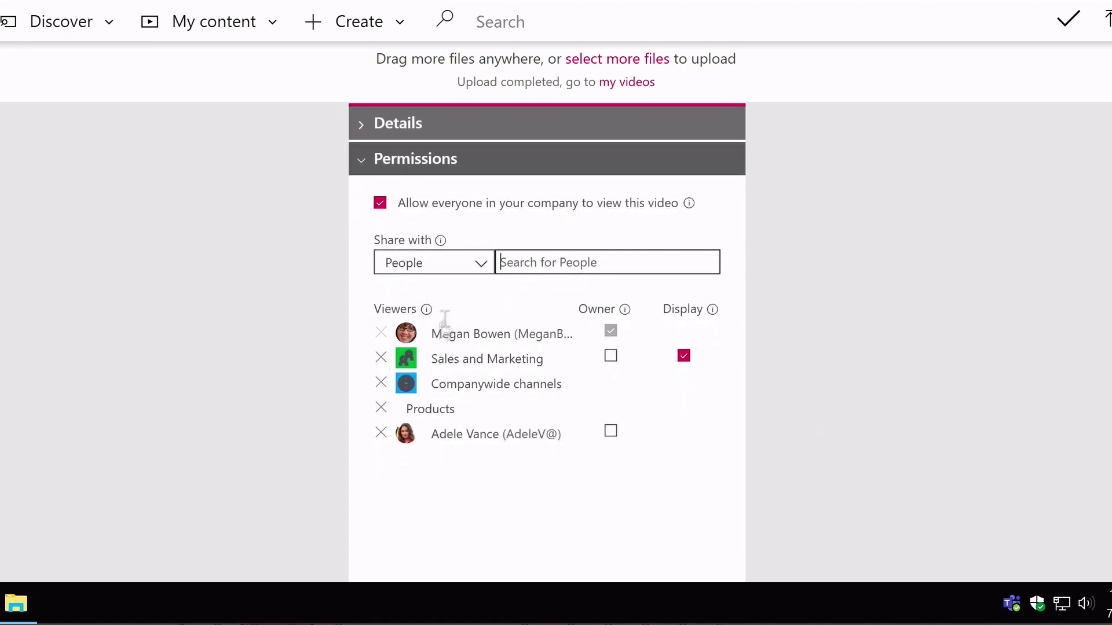
{"action": "scroll", "coordinate": [774, 308], "scroll_direction": "down", "scroll_amount": 1}
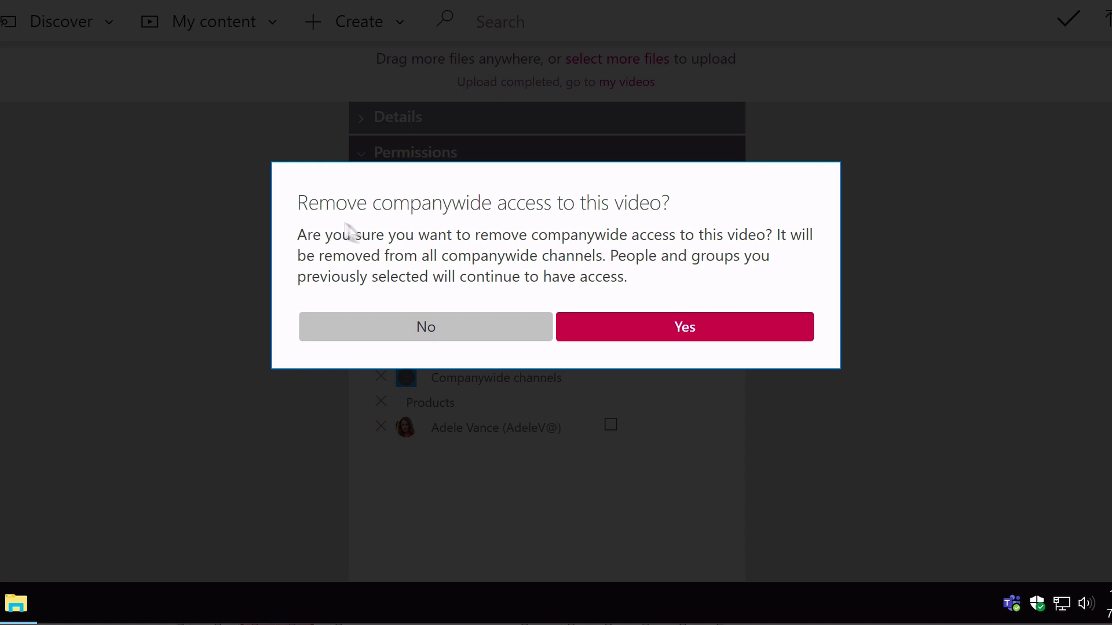
{"action": "left_click", "coordinate": [717, 334]}
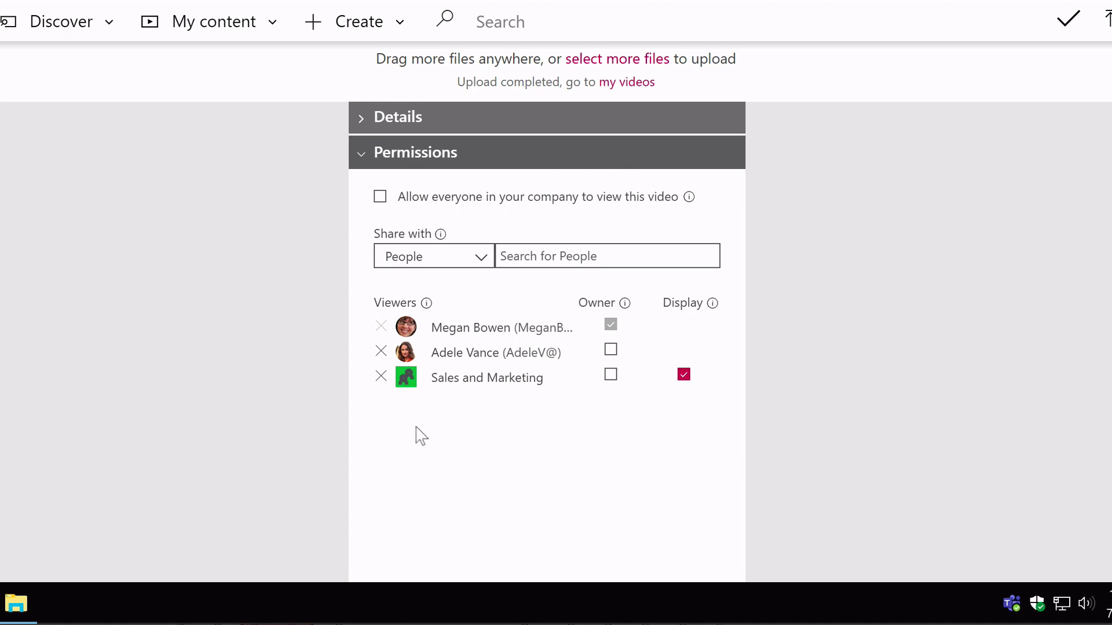
{"action": "scroll", "coordinate": [328, 190], "scroll_direction": "down", "scroll_amount": 1}
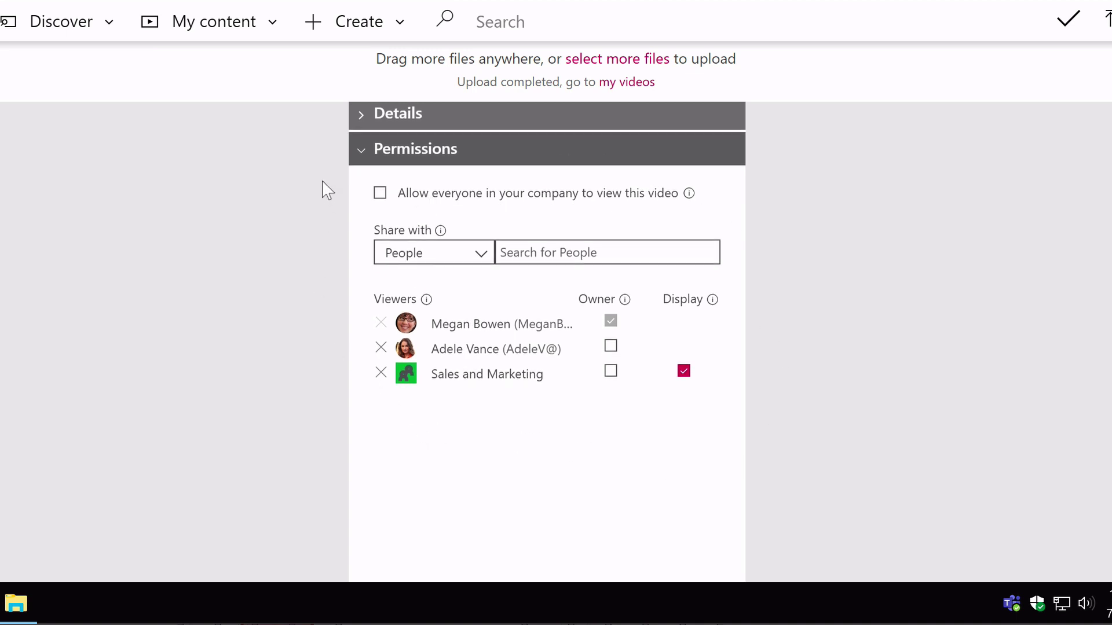
{"action": "left_click", "coordinate": [382, 195]}
{"action": "scroll", "coordinate": [546, 342], "scroll_direction": "down", "scroll_amount": 5}
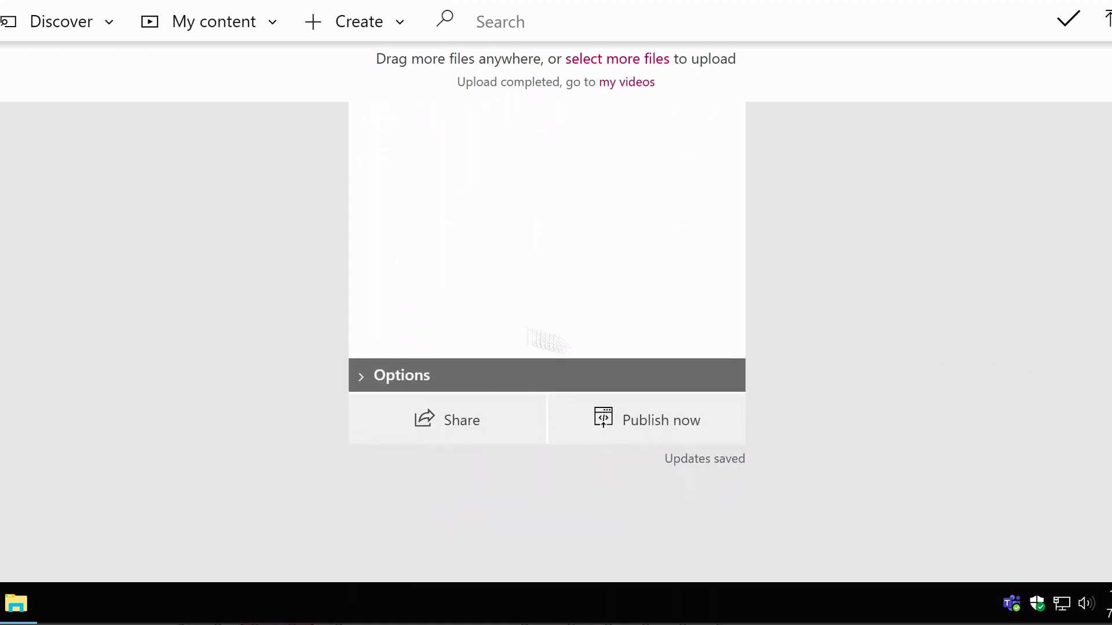
Step: Expand Options to reveal the People, Comments, Captions and Subtitles settings
{"action": "left_click", "coordinate": [358, 385]}
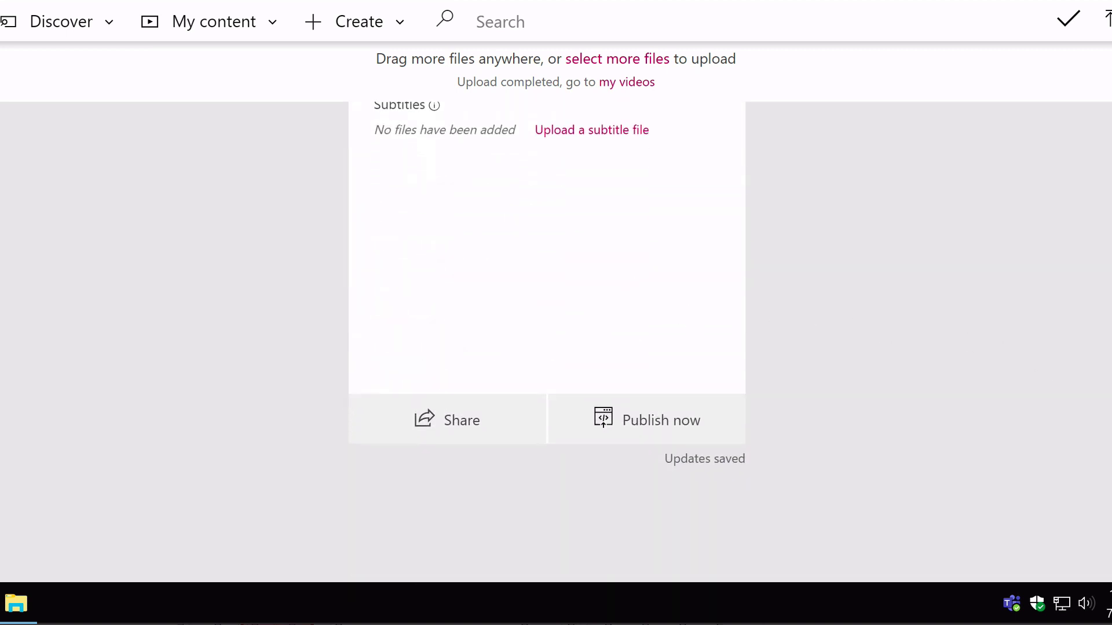
{"action": "scroll", "coordinate": [546, 342], "scroll_direction": "up", "scroll_amount": 5}
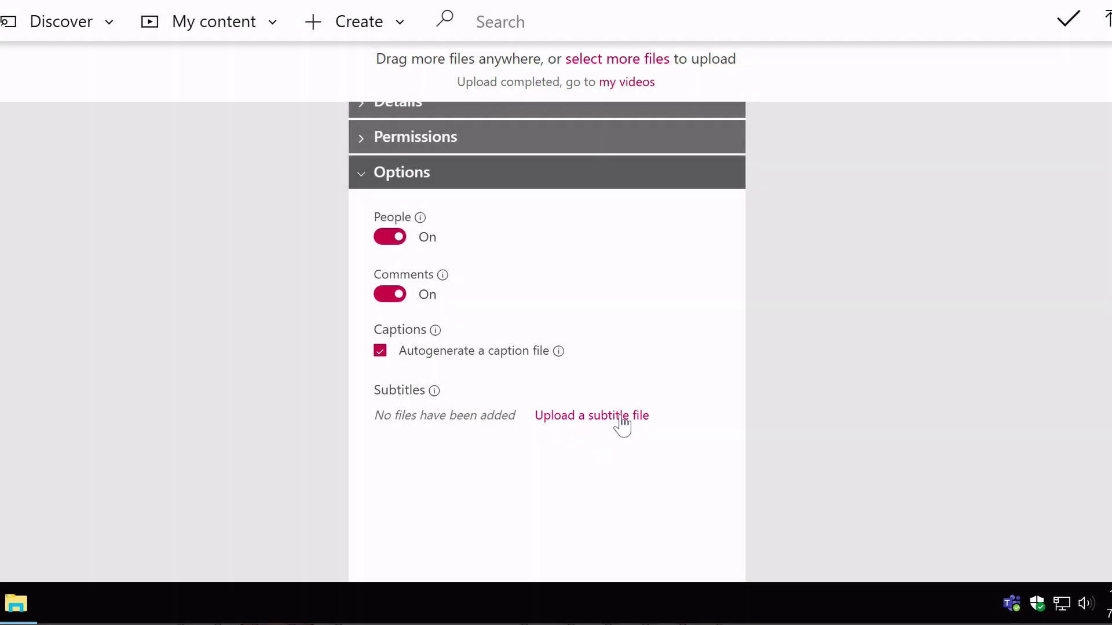
{"action": "left_click", "coordinate": [623, 415]}
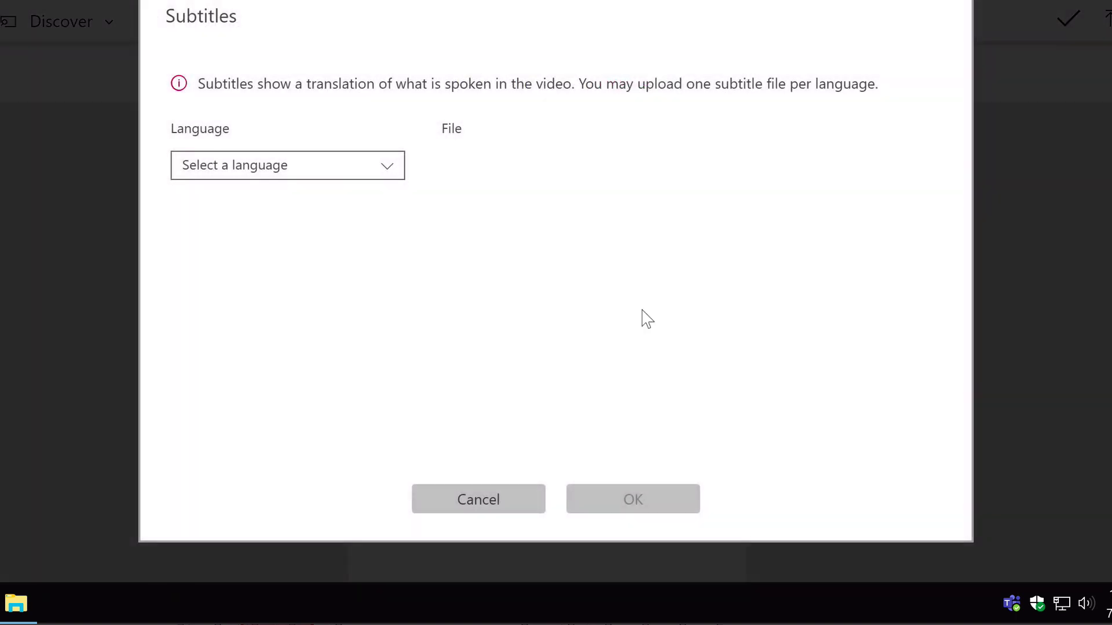
{"action": "left_click", "coordinate": [318, 171]}
{"action": "left_click", "coordinate": [317, 191]}
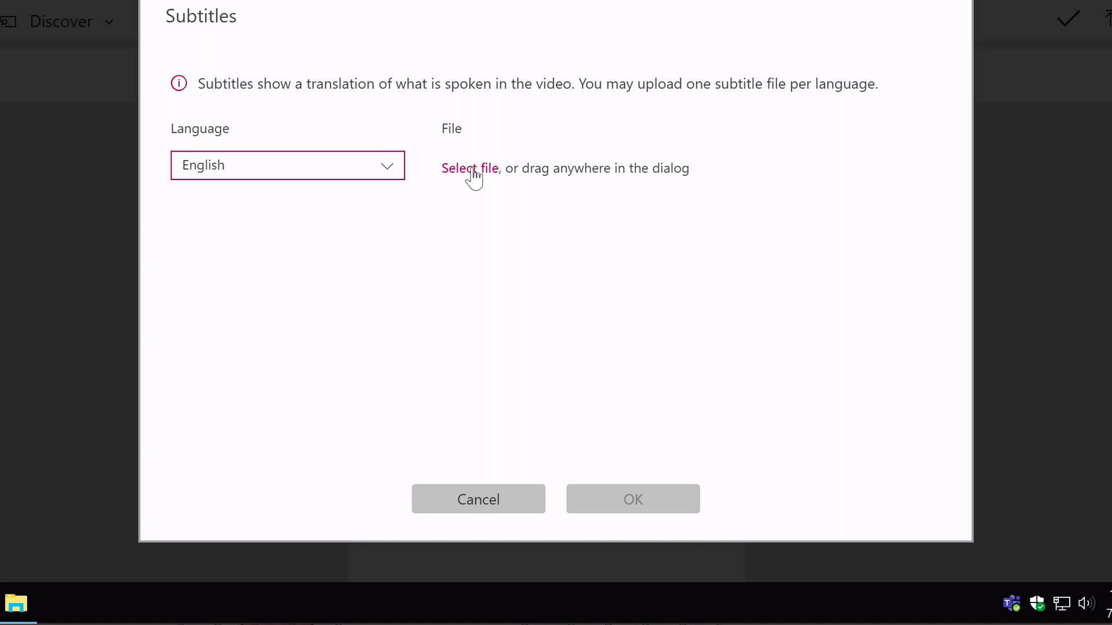
{"action": "left_click", "coordinate": [390, 173]}
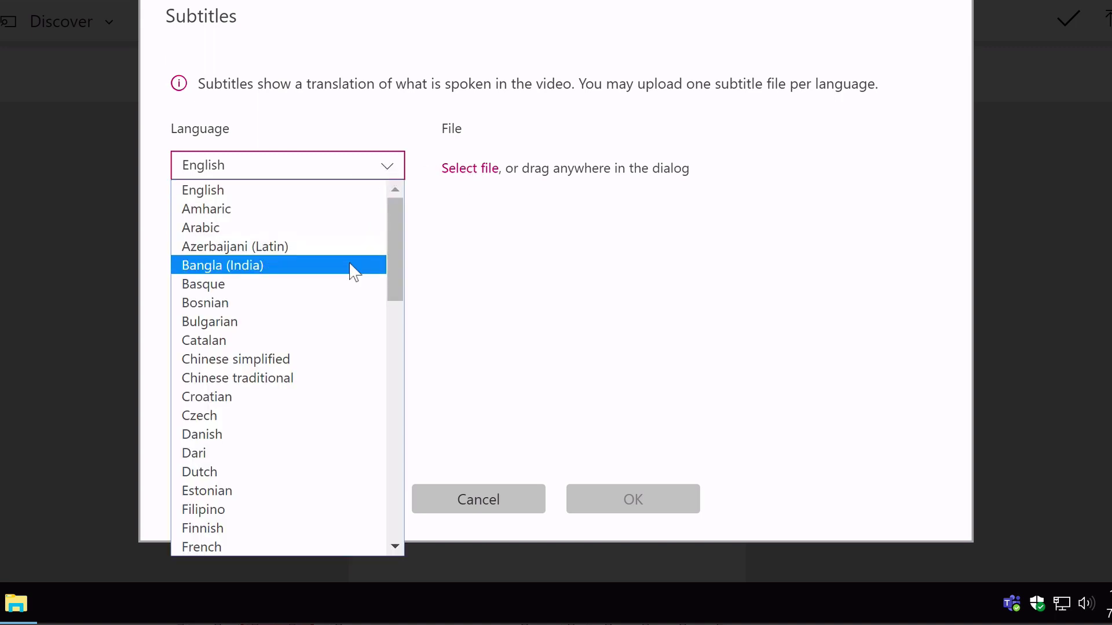
{"action": "left_click", "coordinate": [551, 272]}
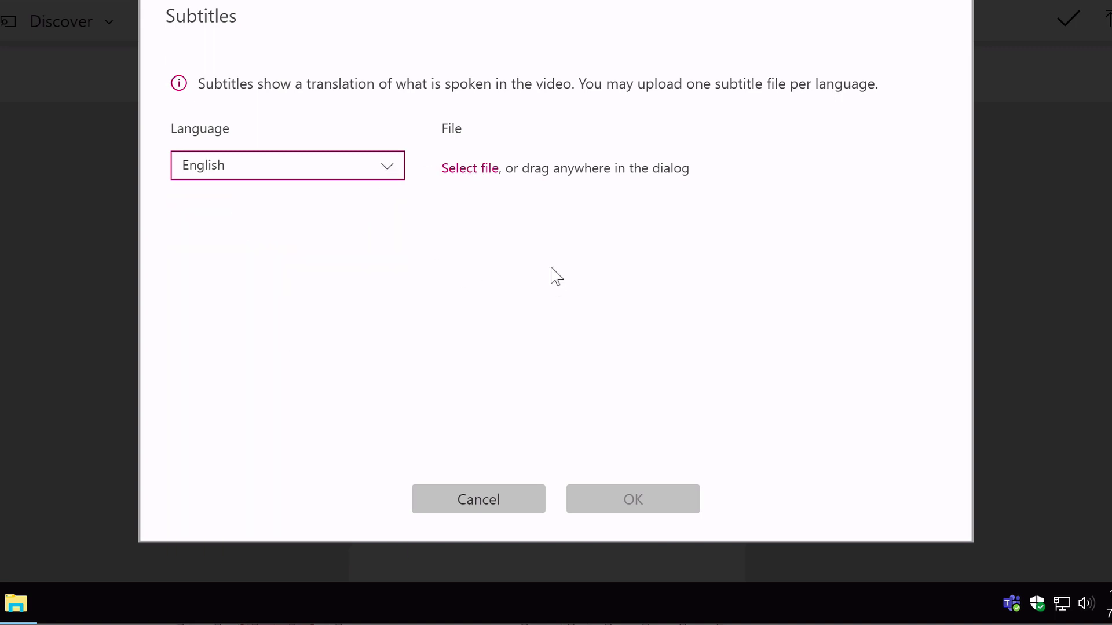
{"action": "left_click", "coordinate": [480, 501]}
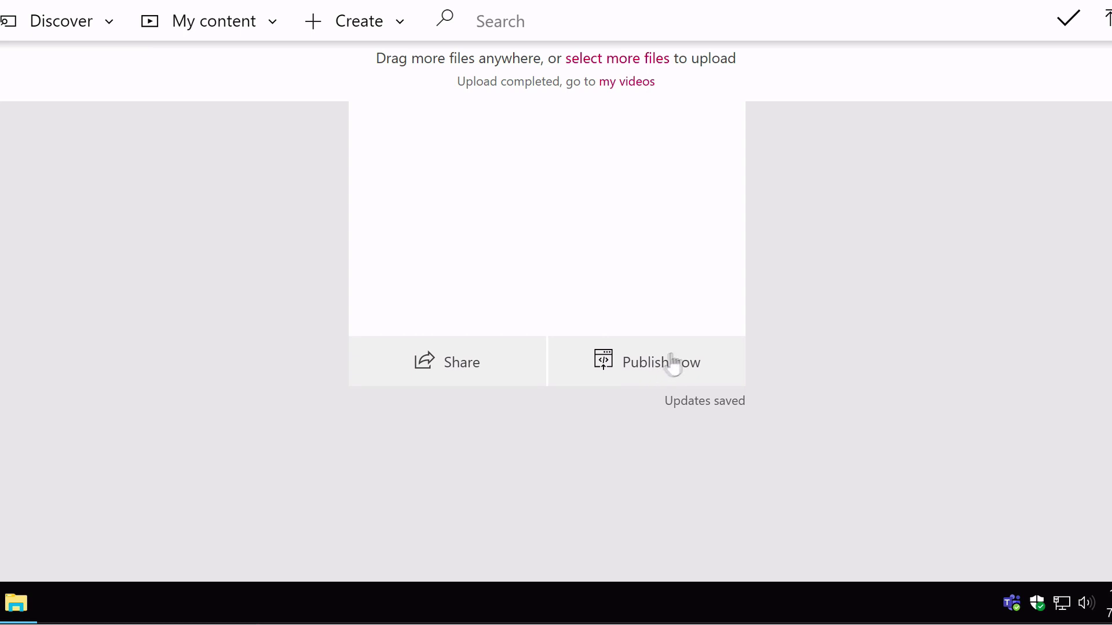
Step: Publish Town Hall Highlights with Publish now
{"action": "left_click", "coordinate": [673, 362]}
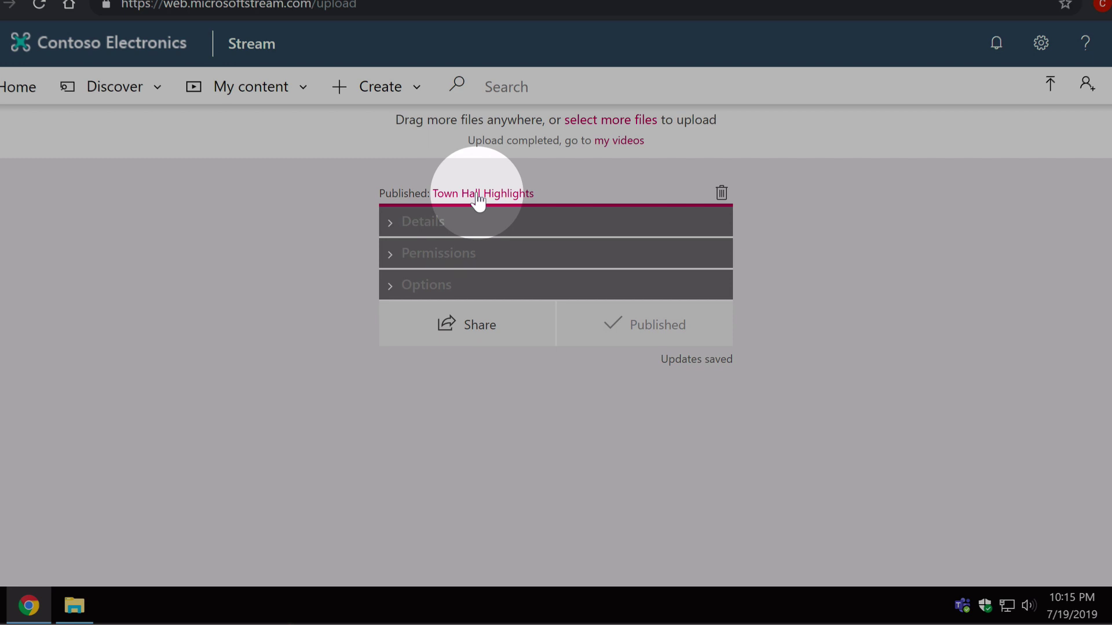
Step: Open the published Town Hall Highlights video page and pause playback
{"action": "left_click", "coordinate": [488, 156]}
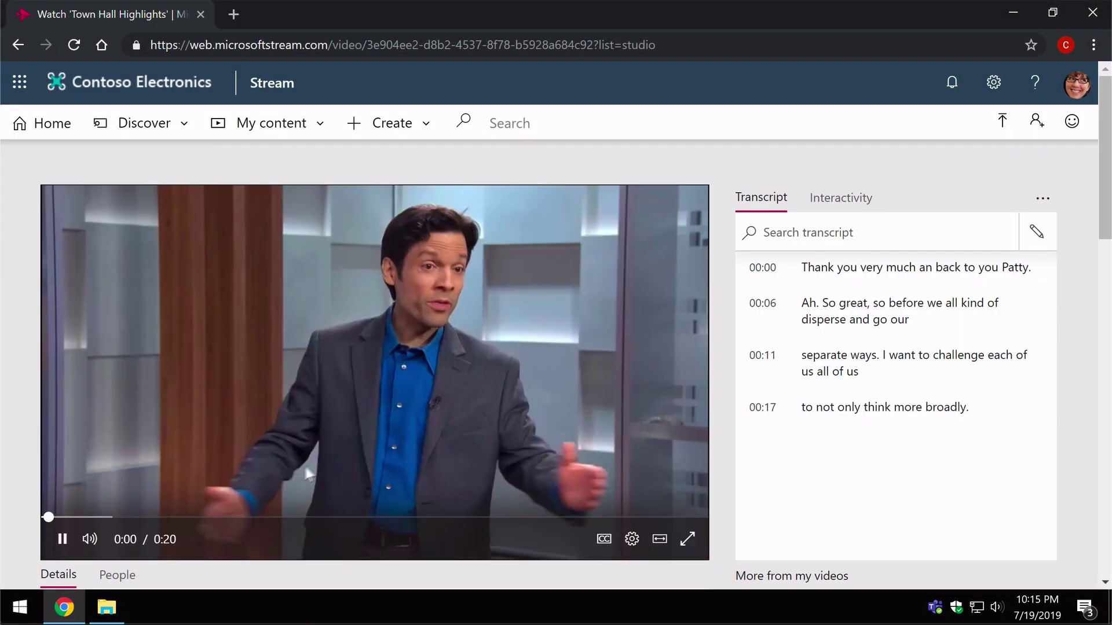
{"action": "left_click", "coordinate": [62, 539]}
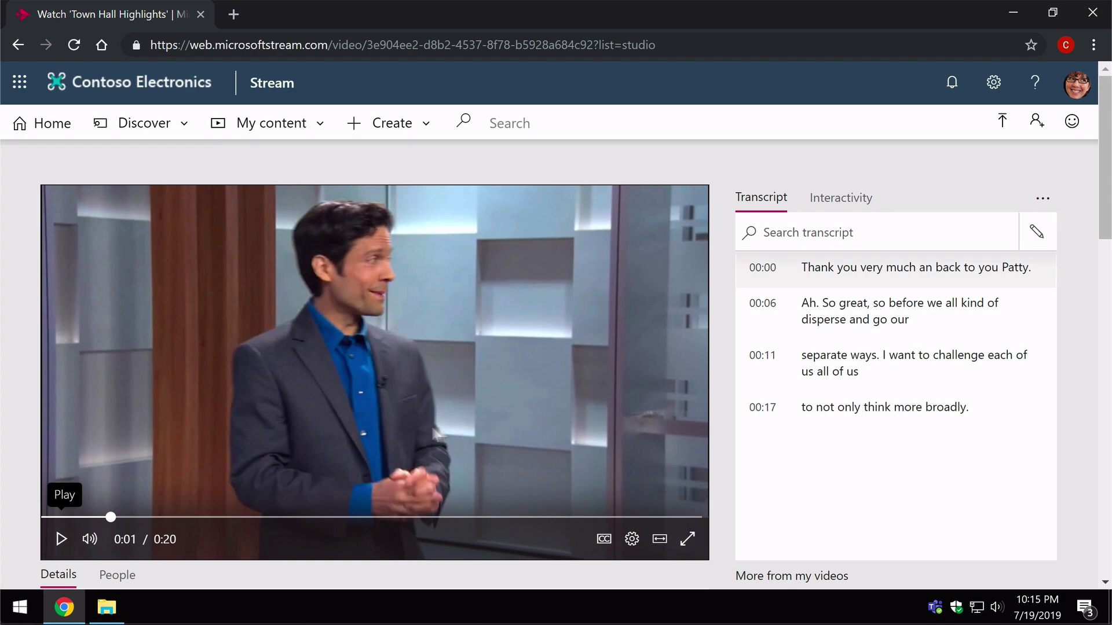
{"action": "scroll", "coordinate": [391, 408], "scroll_direction": "down", "scroll_amount": 3}
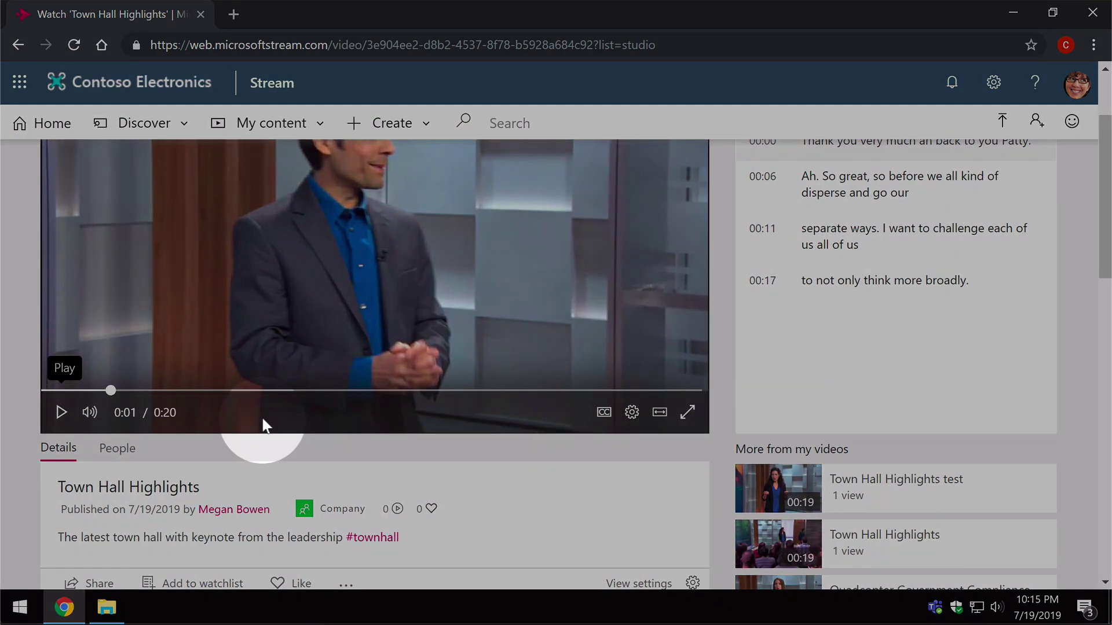
{"action": "scroll", "coordinate": [232, 428], "scroll_direction": "down", "scroll_amount": 1}
Step: Show each person's speaking timeline, jump to the second speaker, and pause at 0:11
{"action": "left_click", "coordinate": [117, 389]}
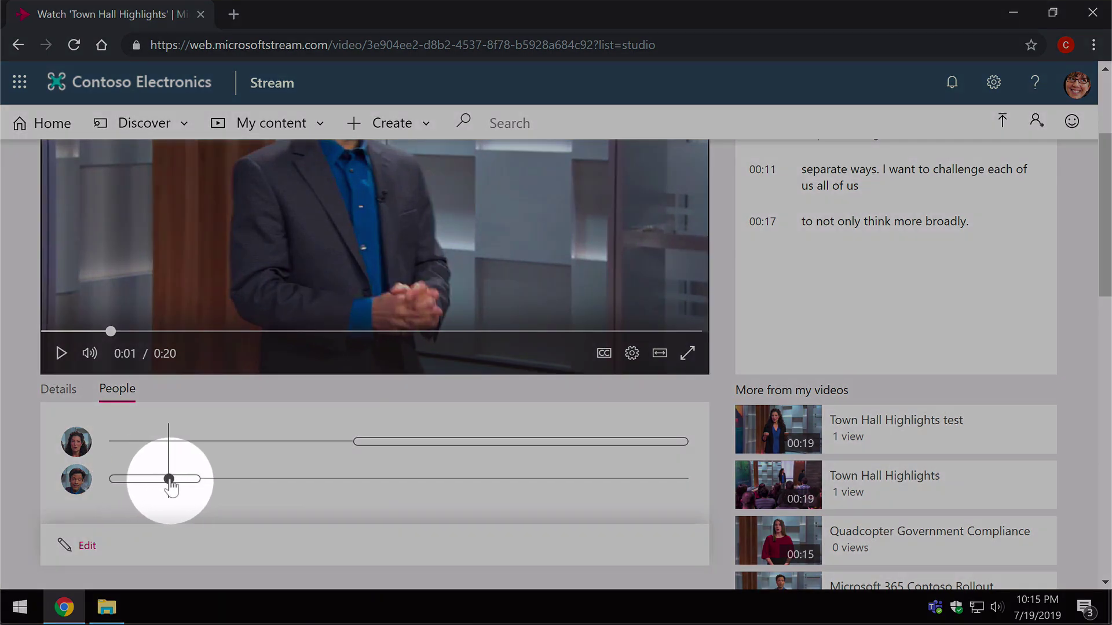
{"action": "left_click", "coordinate": [381, 467]}
{"action": "scroll", "coordinate": [66, 431], "scroll_direction": "up", "scroll_amount": 2}
{"action": "left_click", "coordinate": [61, 431]}
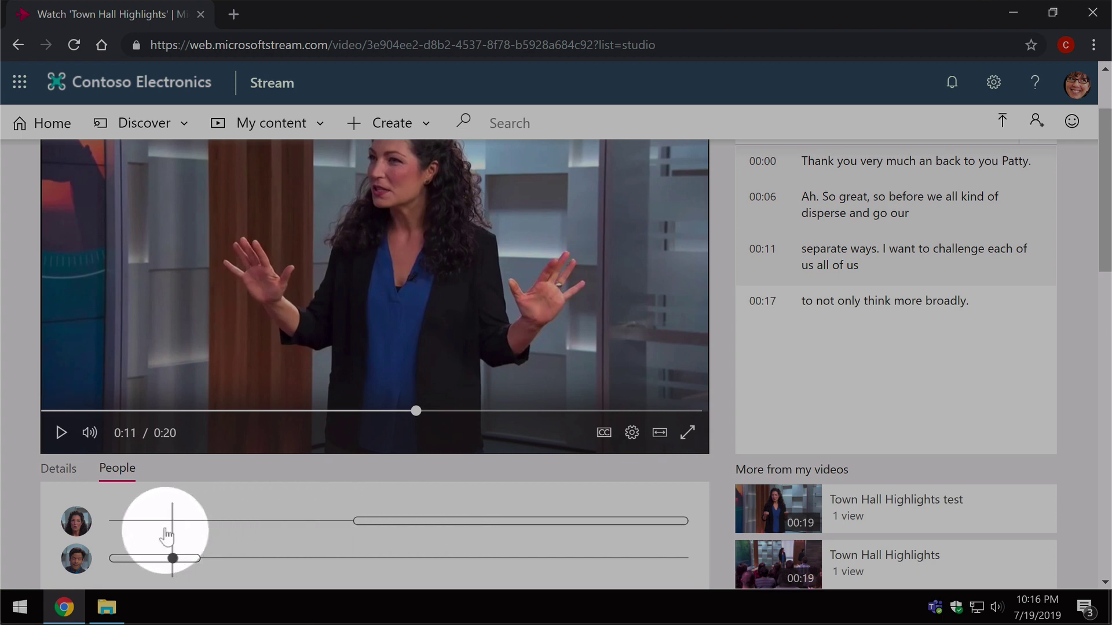
Step: Jump back to the first speaker's opening, pause, then open the finished-processing notification email
{"action": "left_click", "coordinate": [142, 535]}
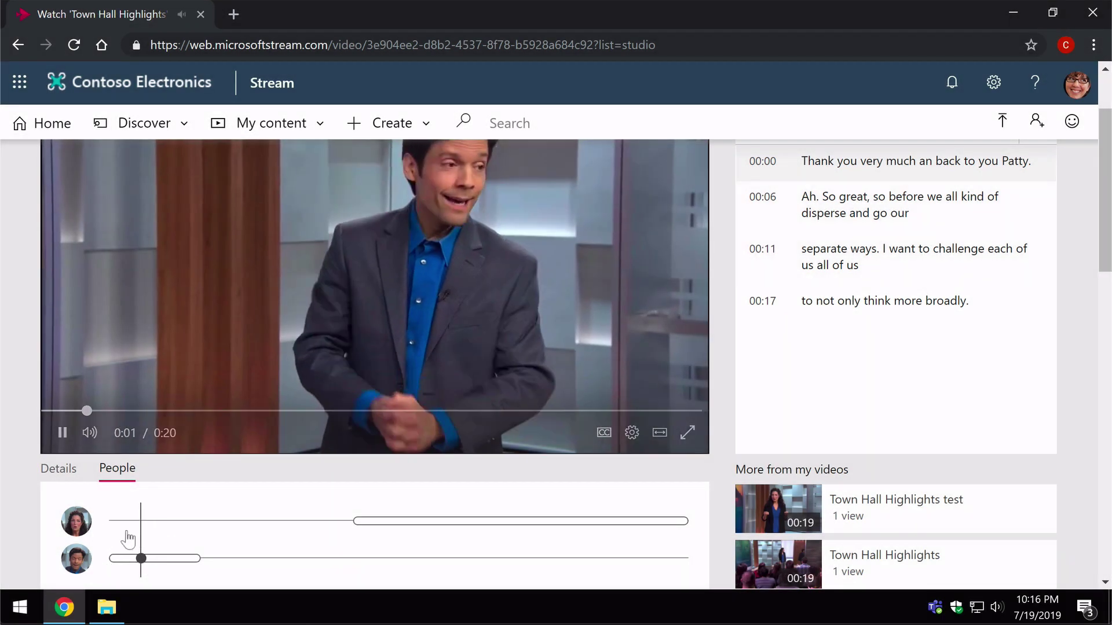
{"action": "key", "text": "space"}
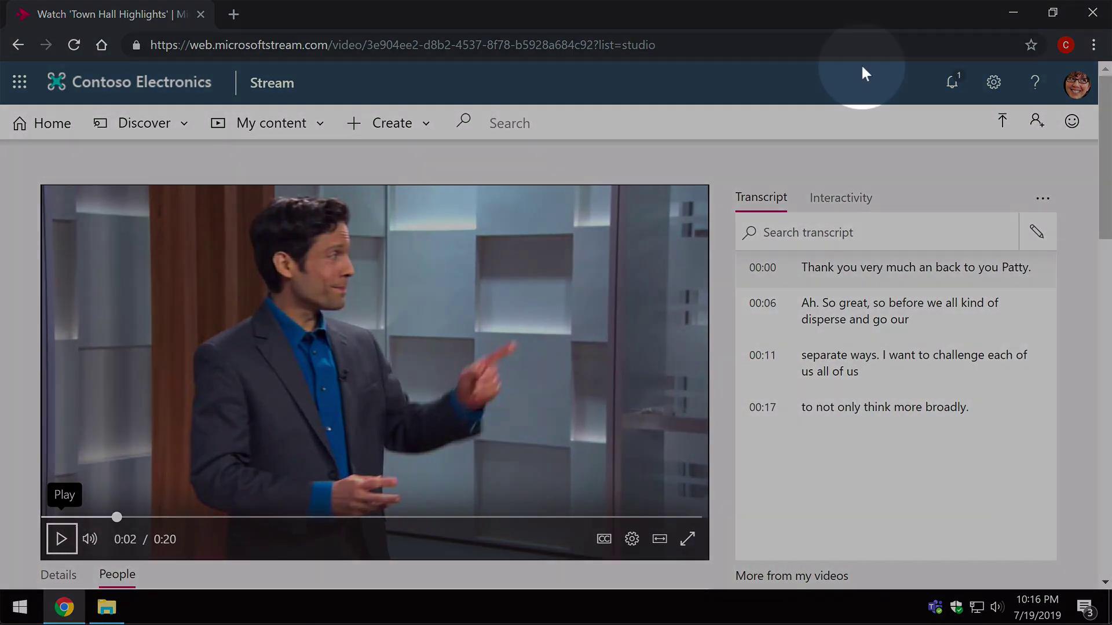
{"action": "left_click", "coordinate": [953, 84]}
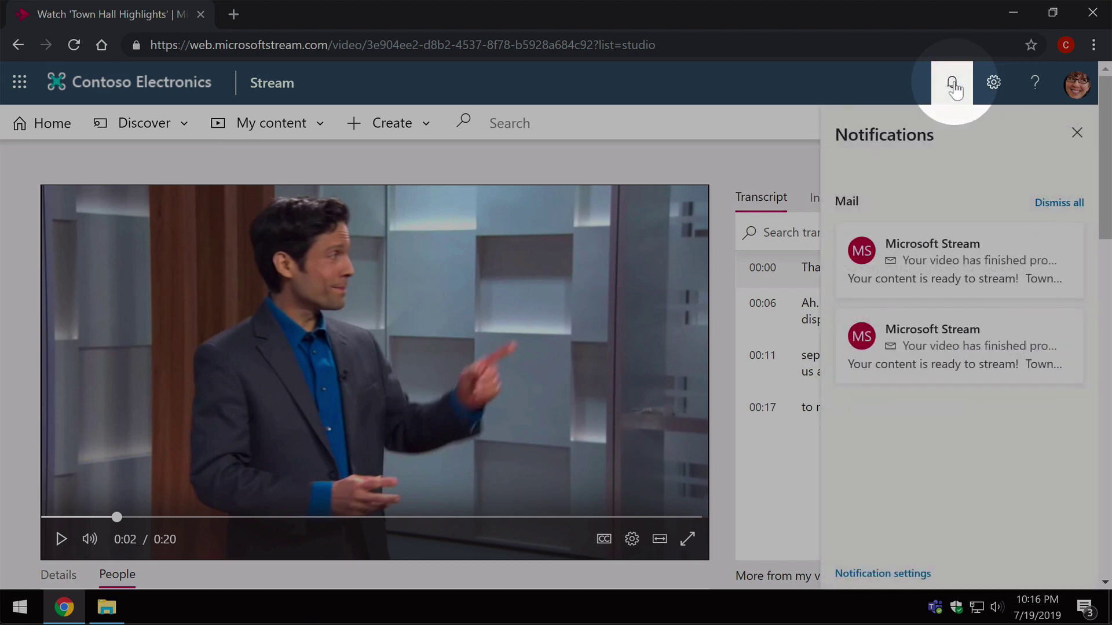
{"action": "left_click", "coordinate": [962, 266]}
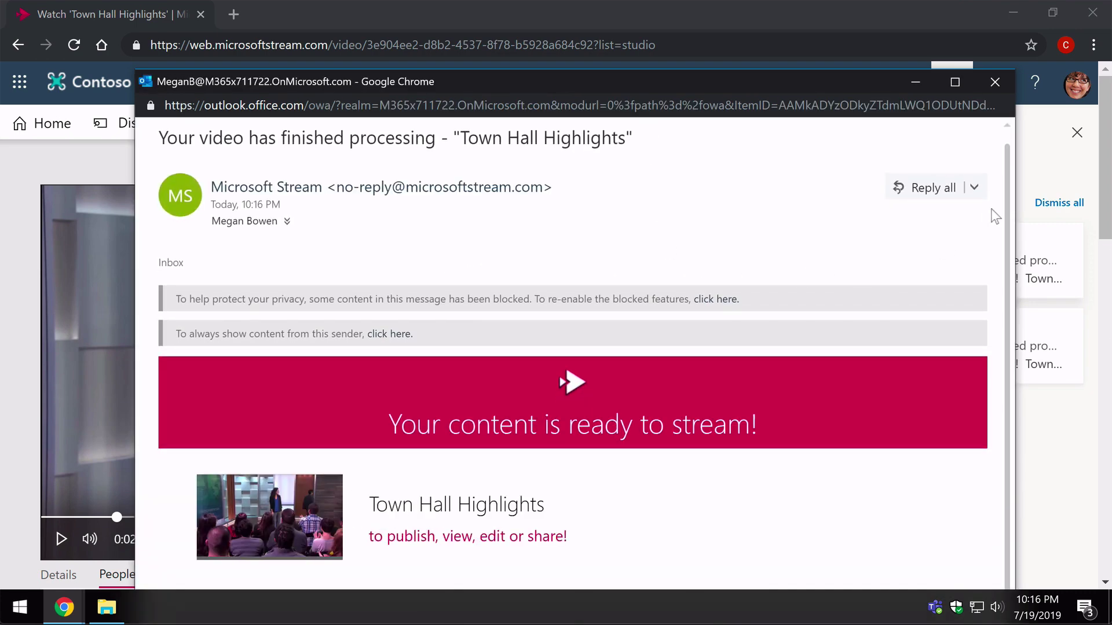
Step: Scroll down to the email body reading 'Your content is ready to stream!' with the Town Hall Highlights link
{"action": "scroll", "coordinate": [737, 355], "scroll_direction": "down", "scroll_amount": 1}
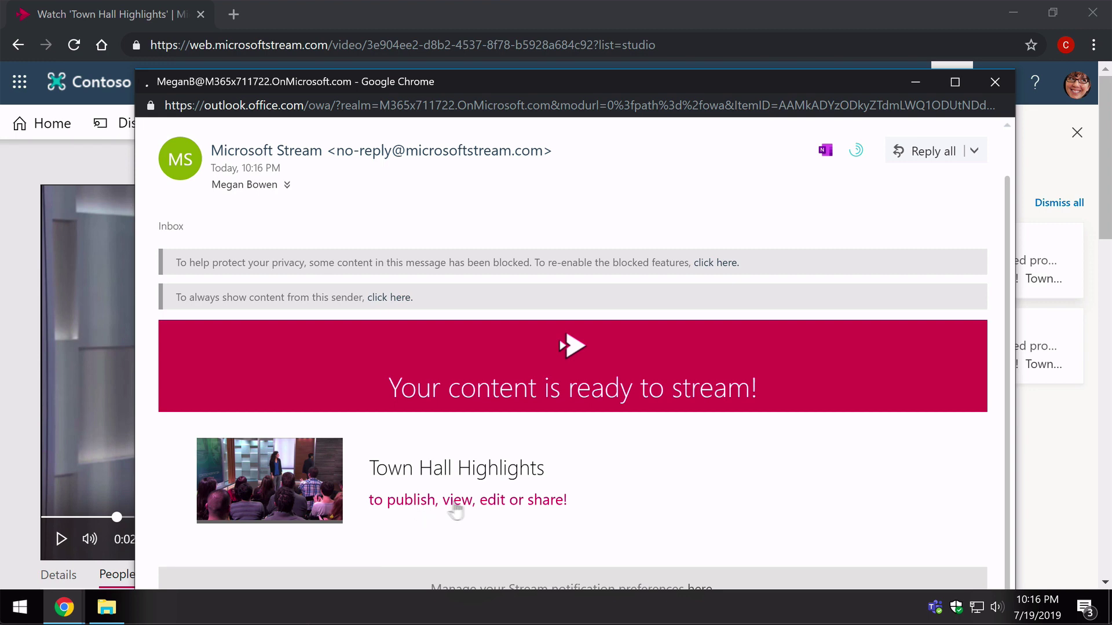